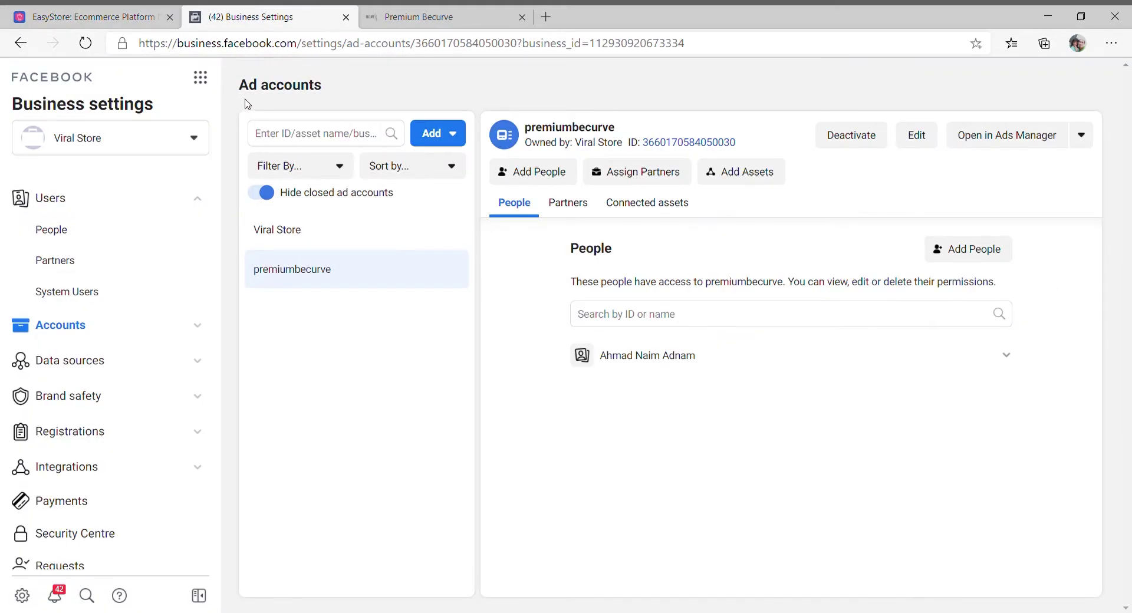
Reopen Business settings from the business tools shortcuts and move the EasyStore admin browser tab behind the Business Settings tab
click(200, 83)
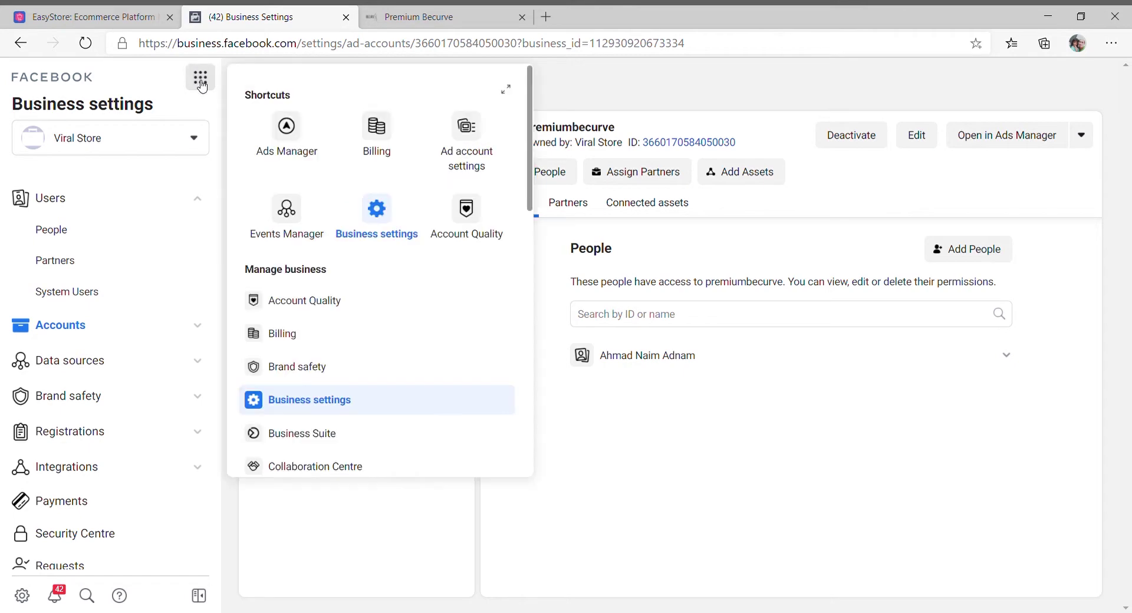
click(380, 206)
click(97, 18)
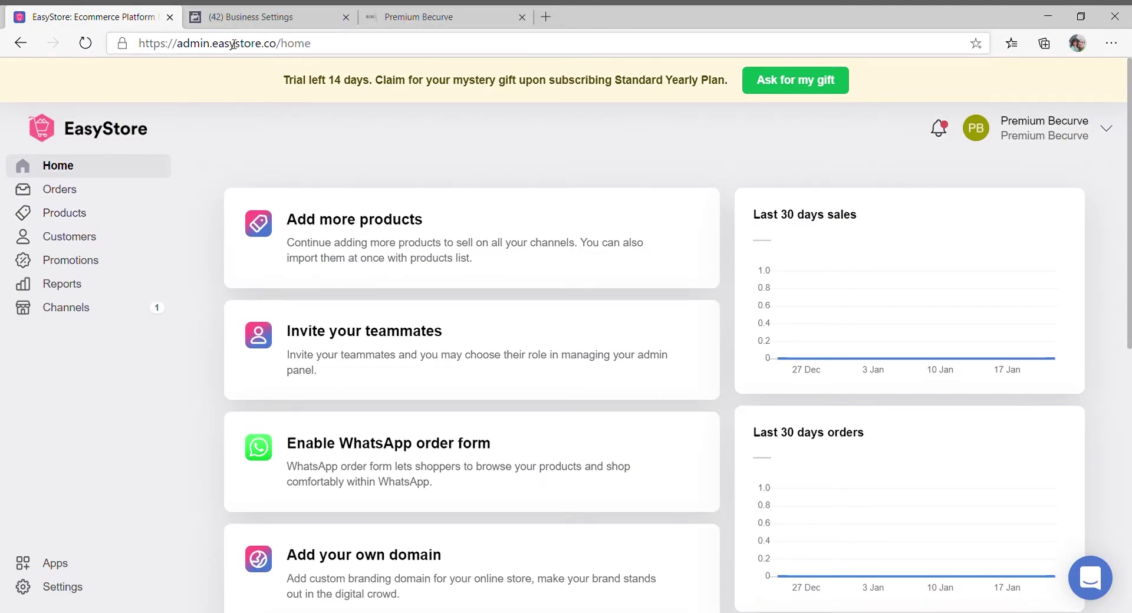
click(436, 17)
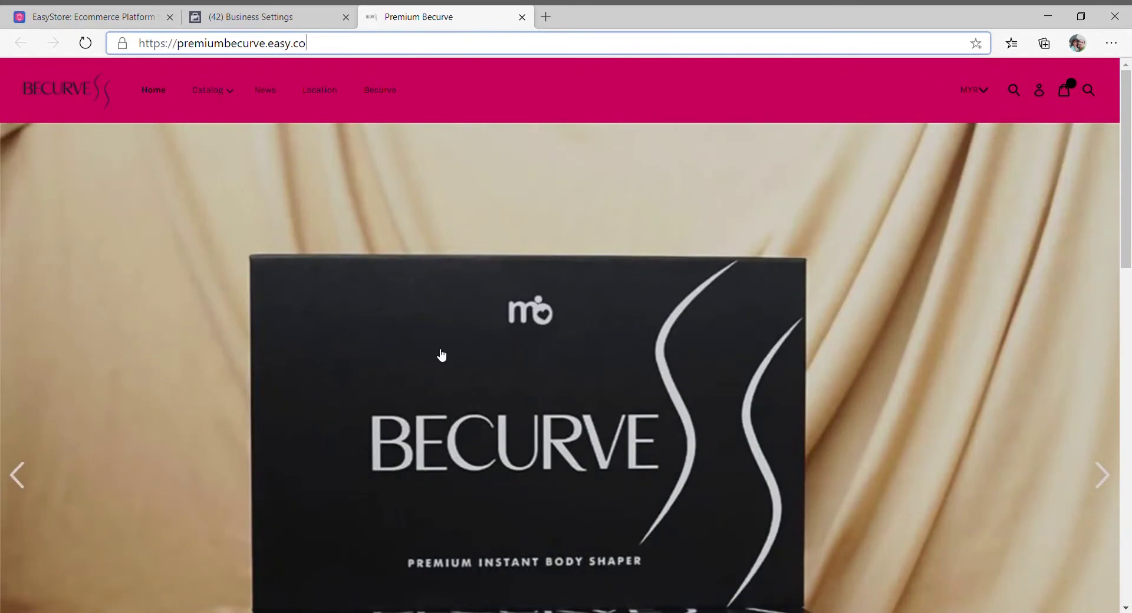
click(121, 13)
drag(121, 13, 244, 11)
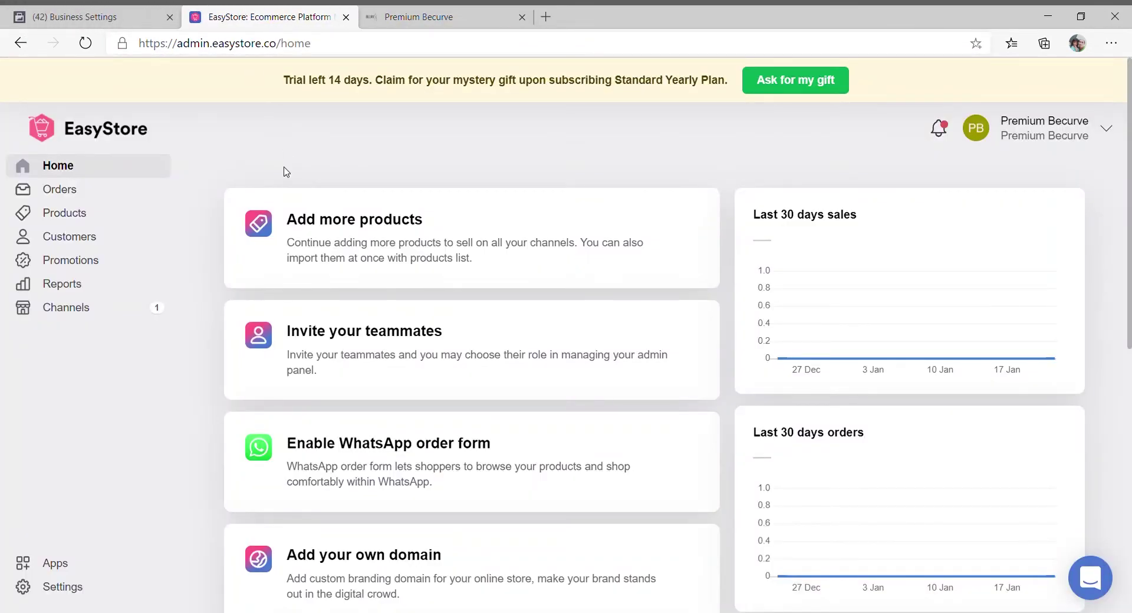
Switch back to Business Settings and open the Pixels list under Data sources
click(69, 17)
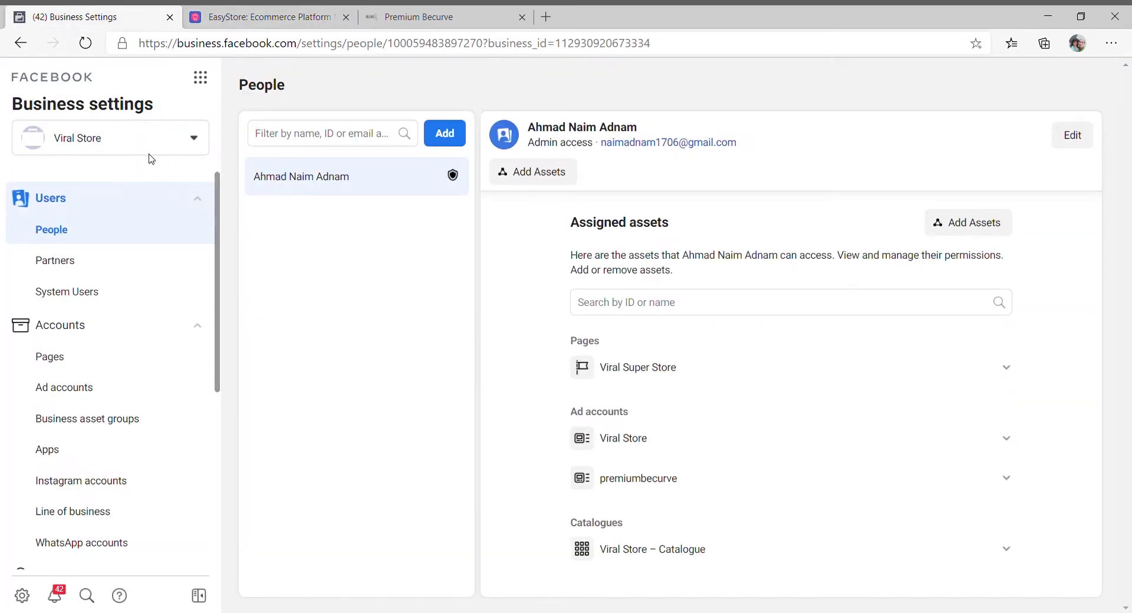
scroll(168, 255, down, 4)
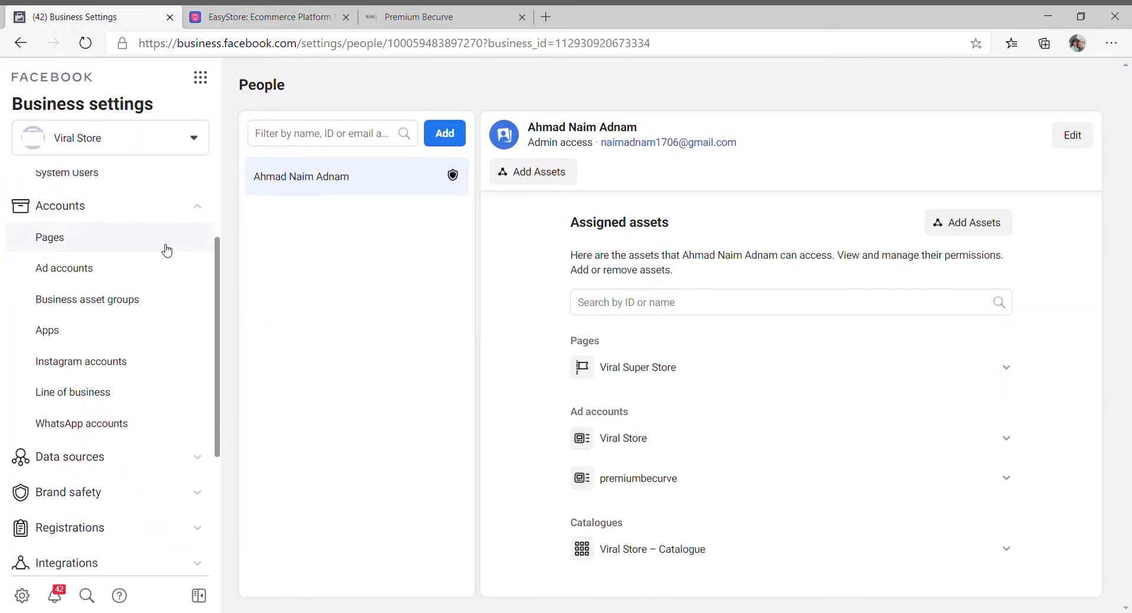
scroll(160, 294, down, 1)
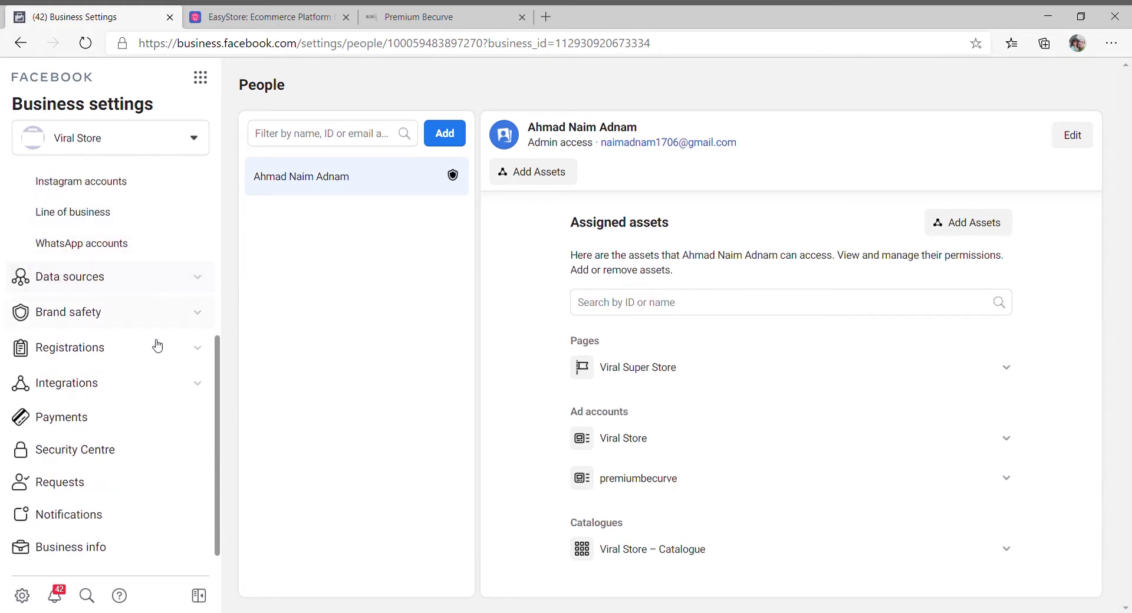
click(155, 282)
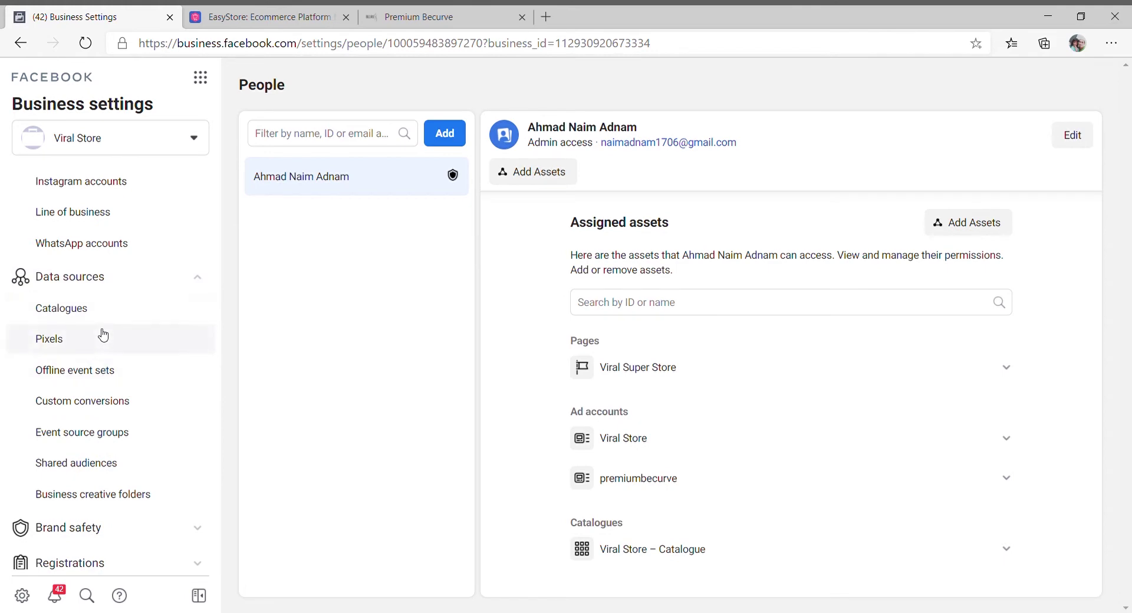
click(103, 336)
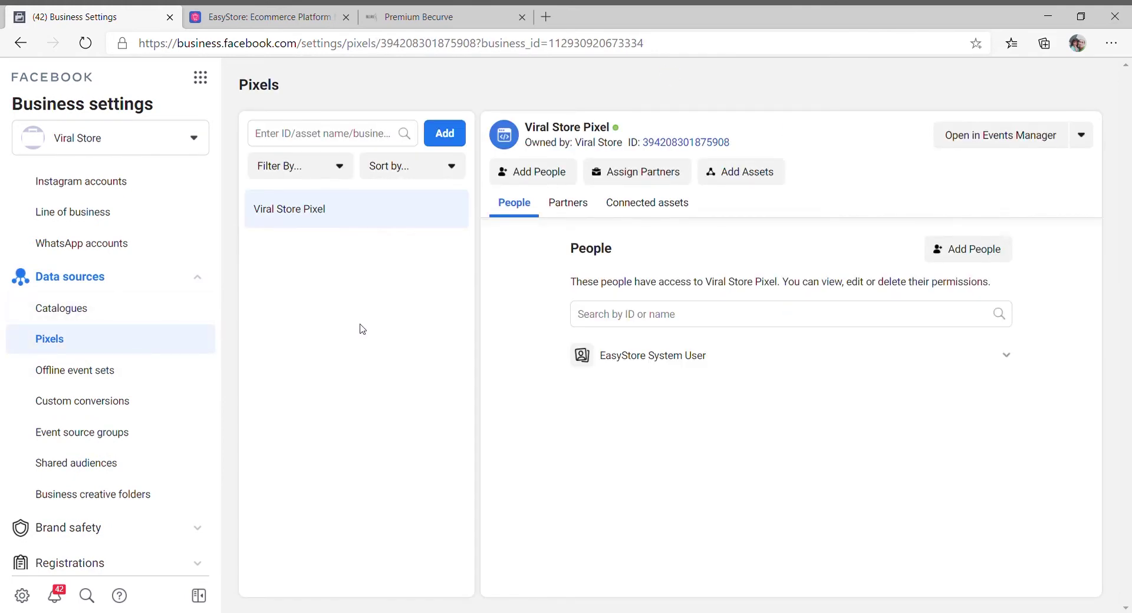
Start adding a new pixel and remove "Viral Store" from its suggested name, keeping "'s pixel"
click(448, 134)
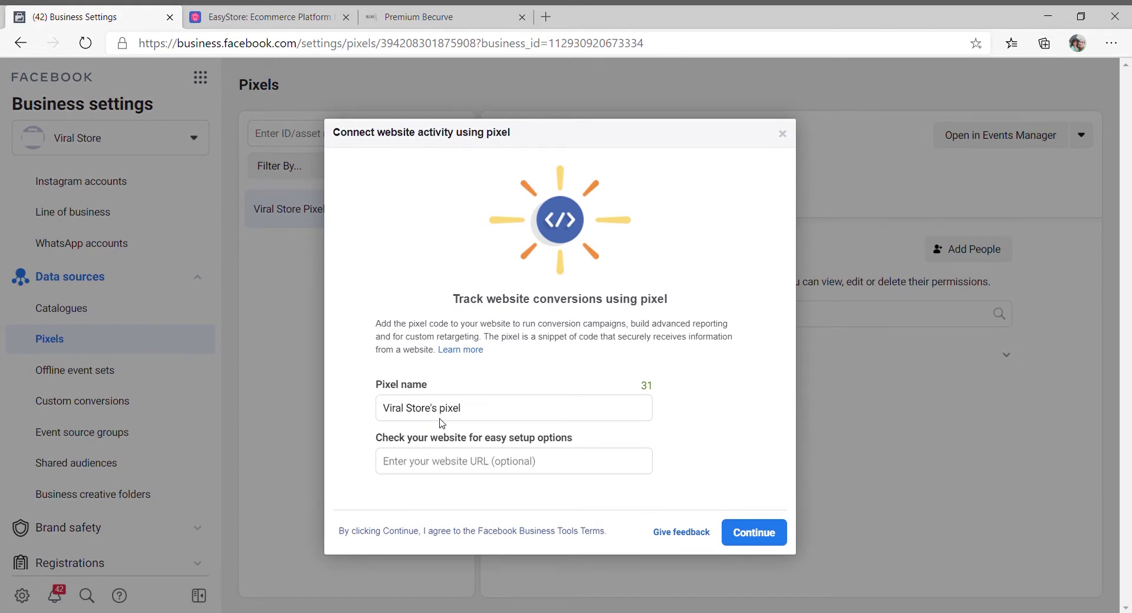
click(432, 413)
drag(424, 408, 414, 407)
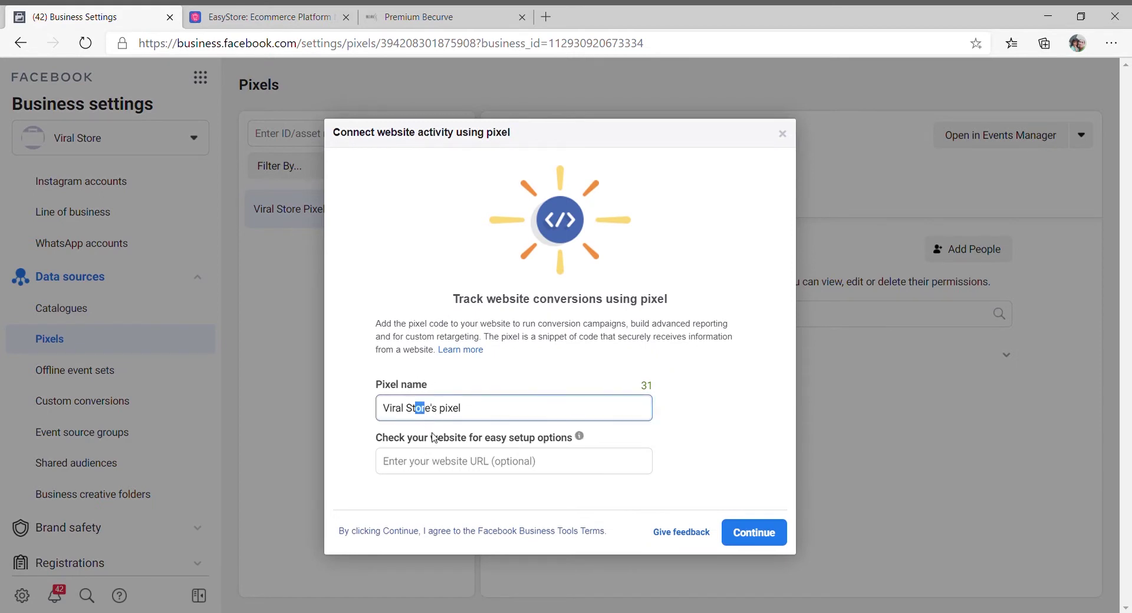
key(BackSpace)
key(BackSpace)
key(BackSpace)
key(BackSpace)
key(BackSpace)
key(BackSpace)
key(BackSpace)
key(BackSpace)
key(BackSpace)
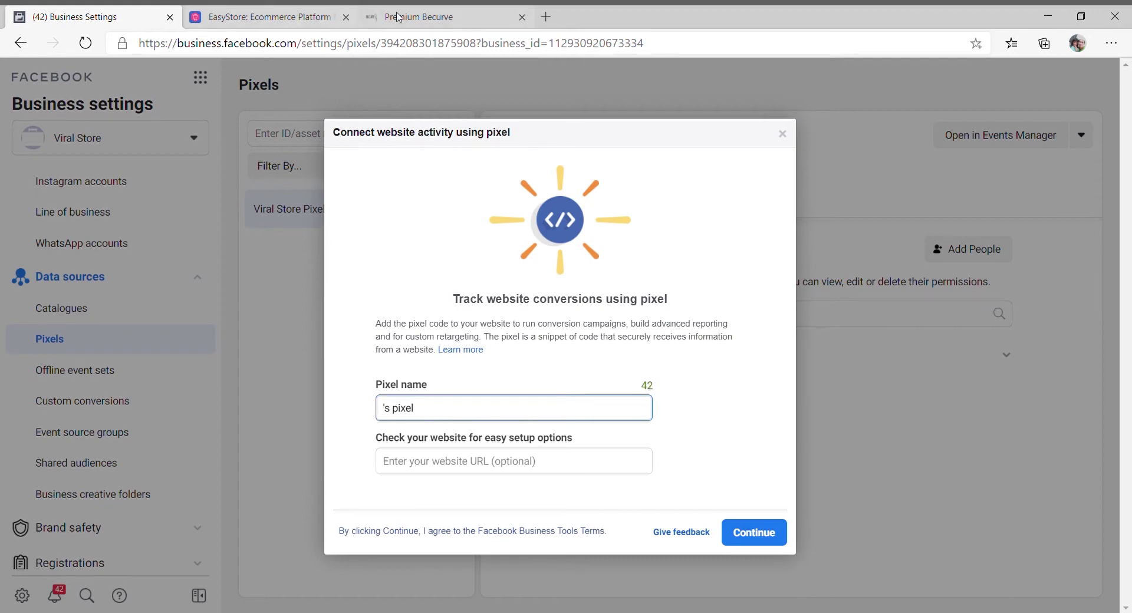
Copy "premiumbecurve" from the store's web address and complete the pixel name as "premiumbecurve's pixel"
click(443, 12)
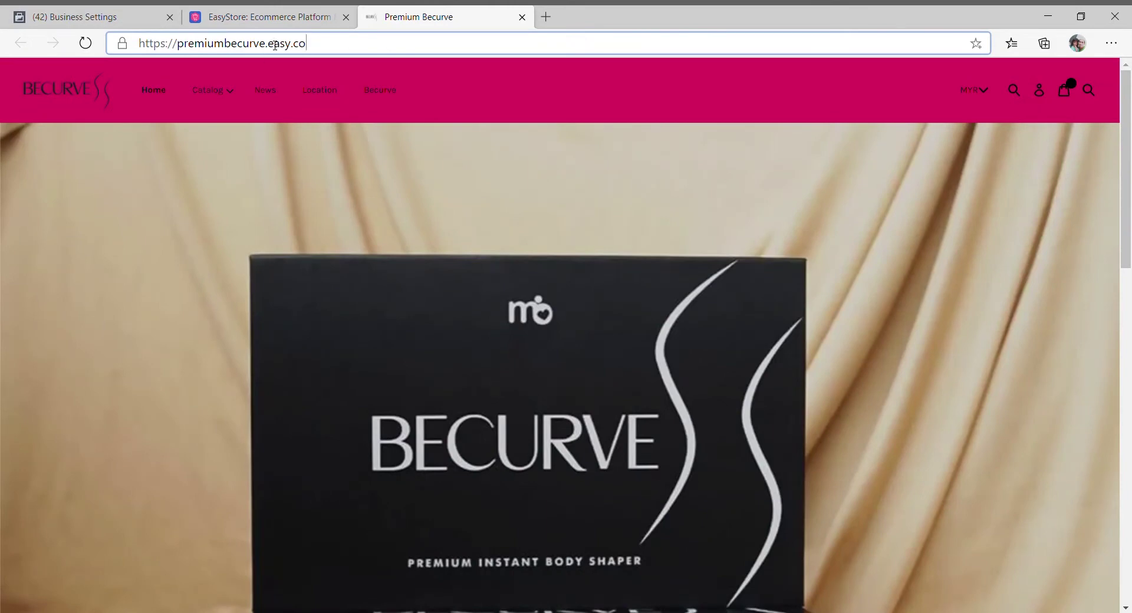
drag(266, 47, 178, 46)
key(ctrl+c)
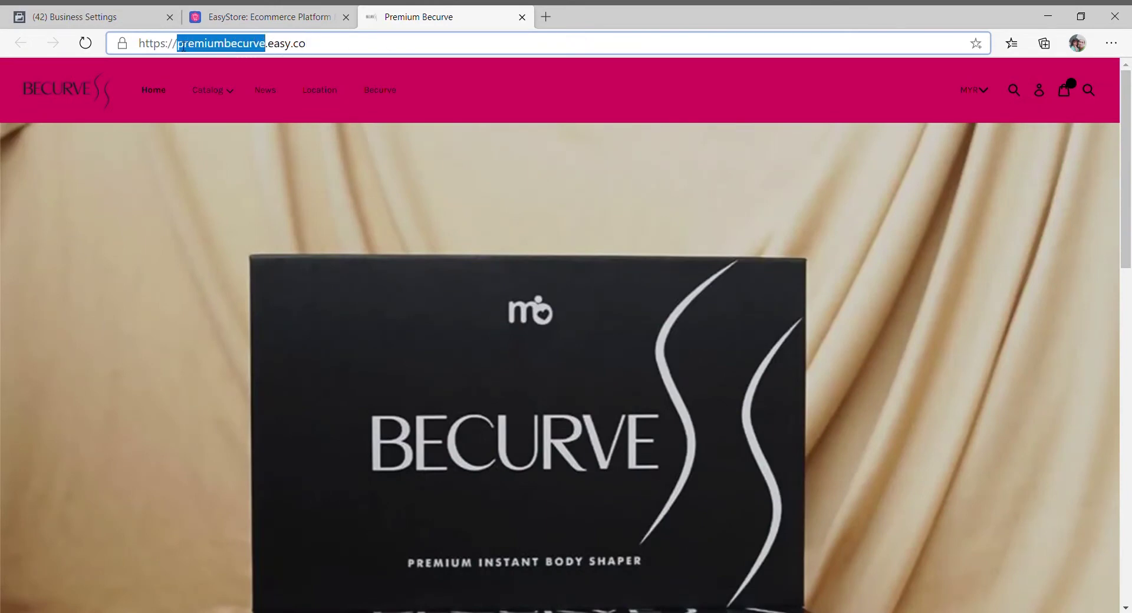
click(93, 14)
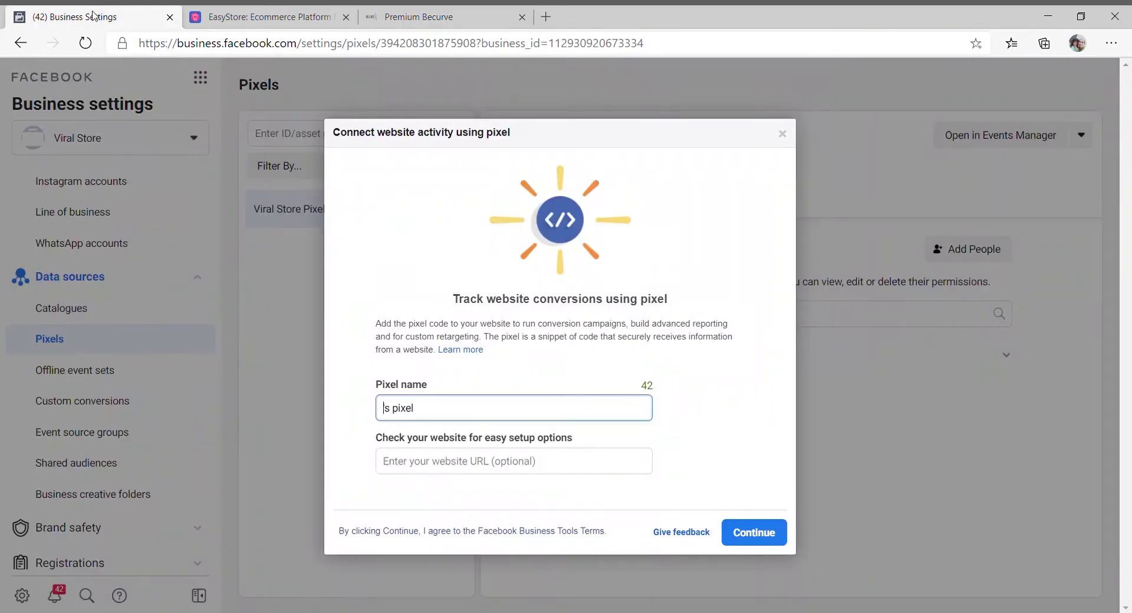
key(ctrl+v)
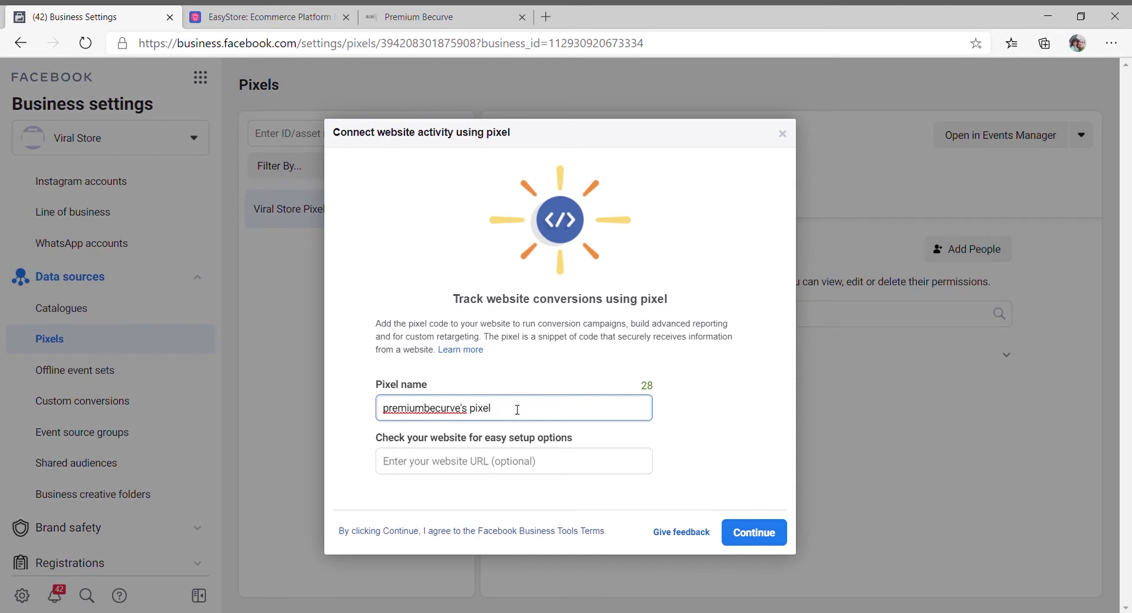
click(505, 471)
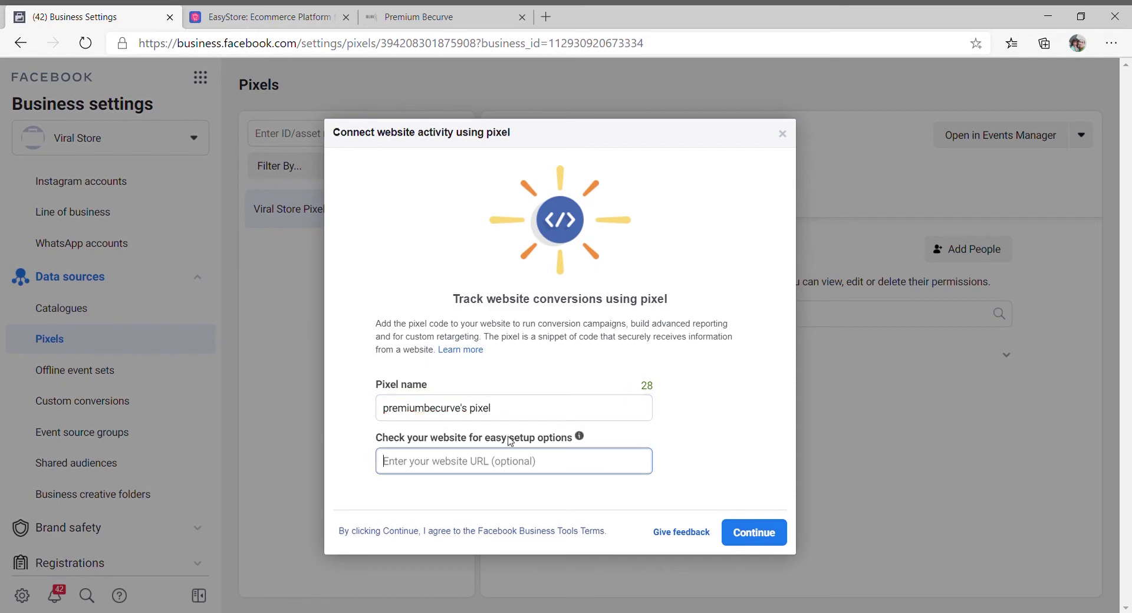
click(432, 12)
click(390, 43)
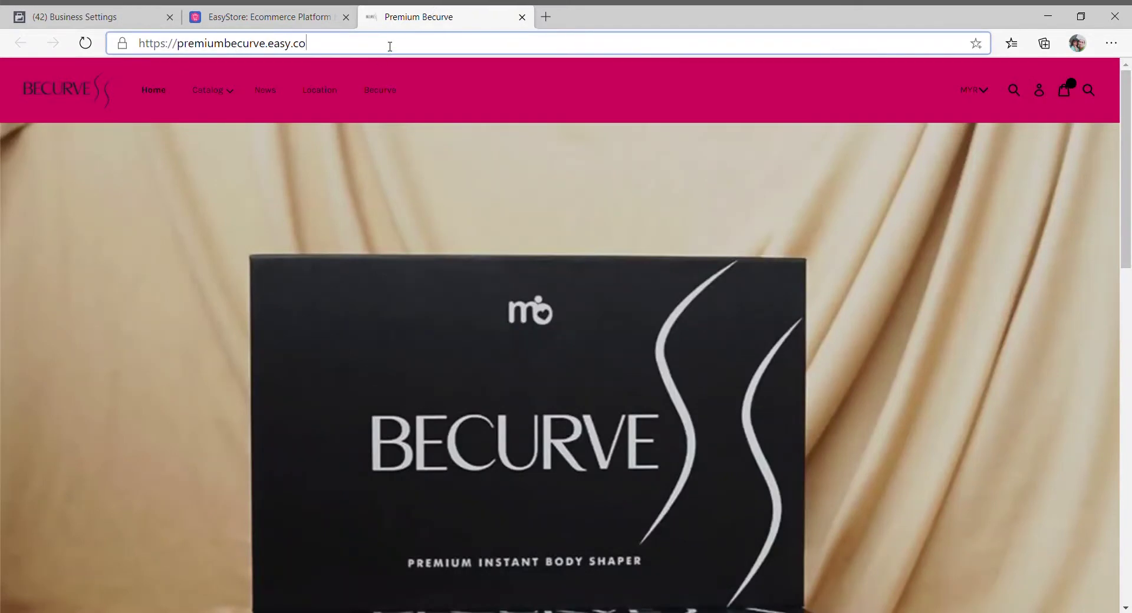
key(ctrl+a)
key(ctrl+c)
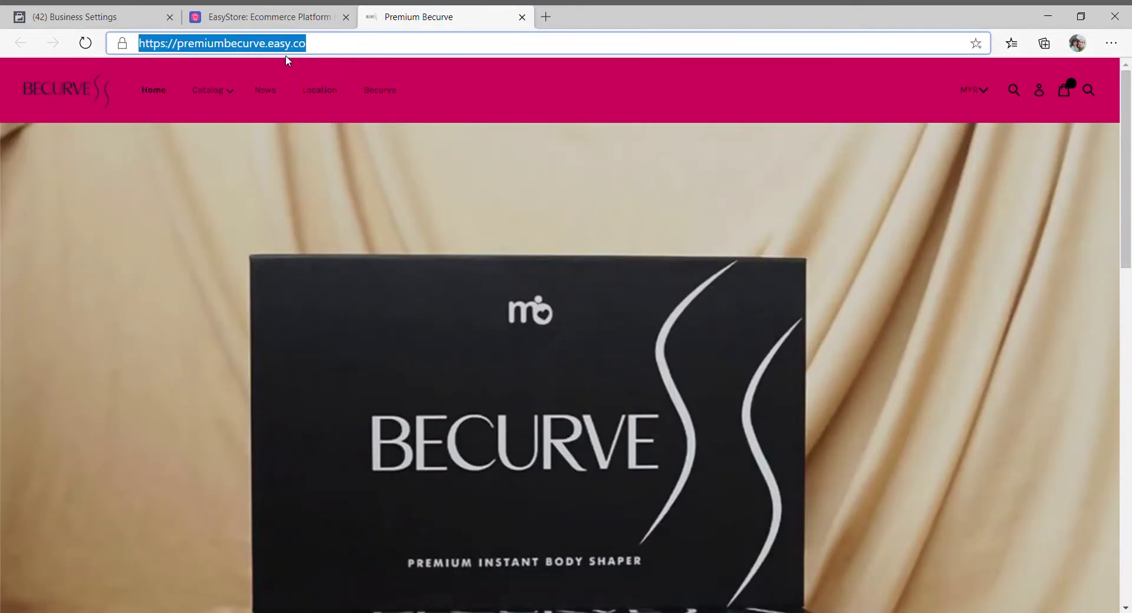
click(89, 17)
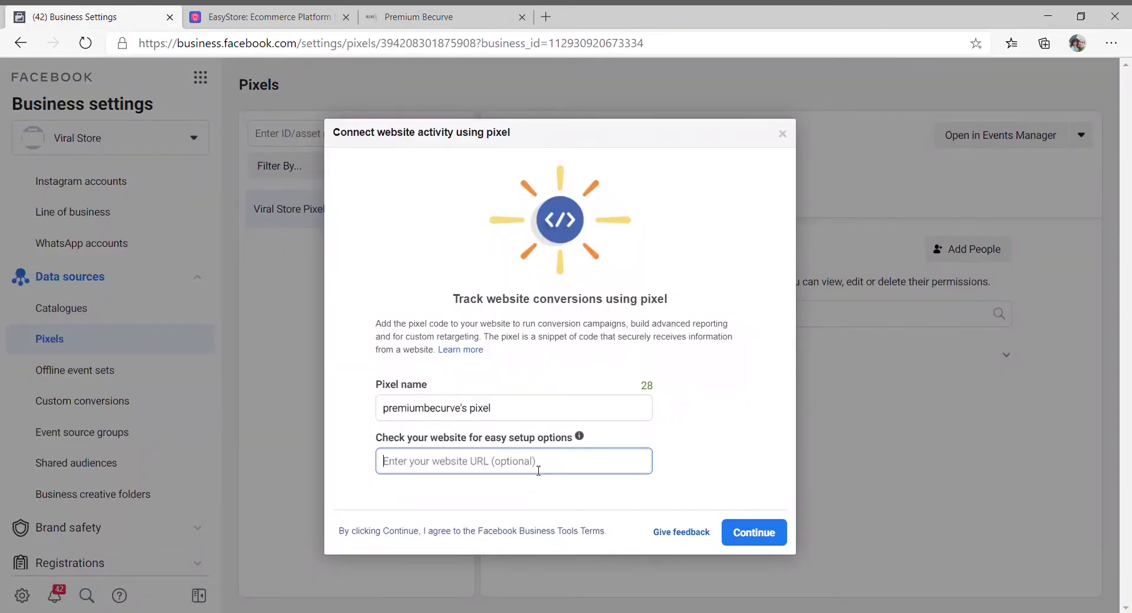
key(ctrl+v)
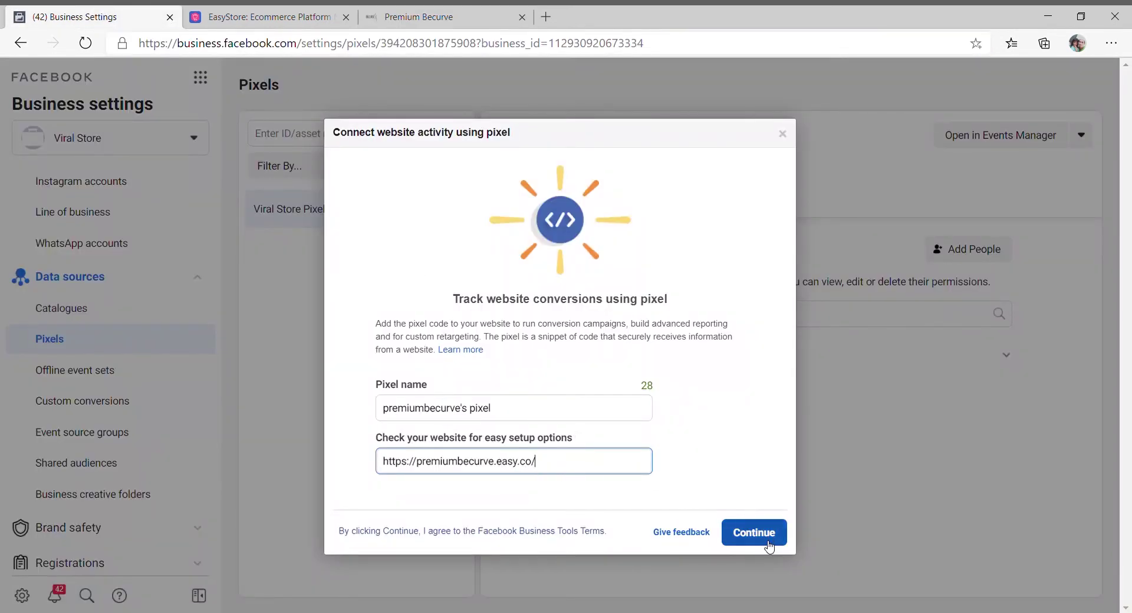
click(767, 542)
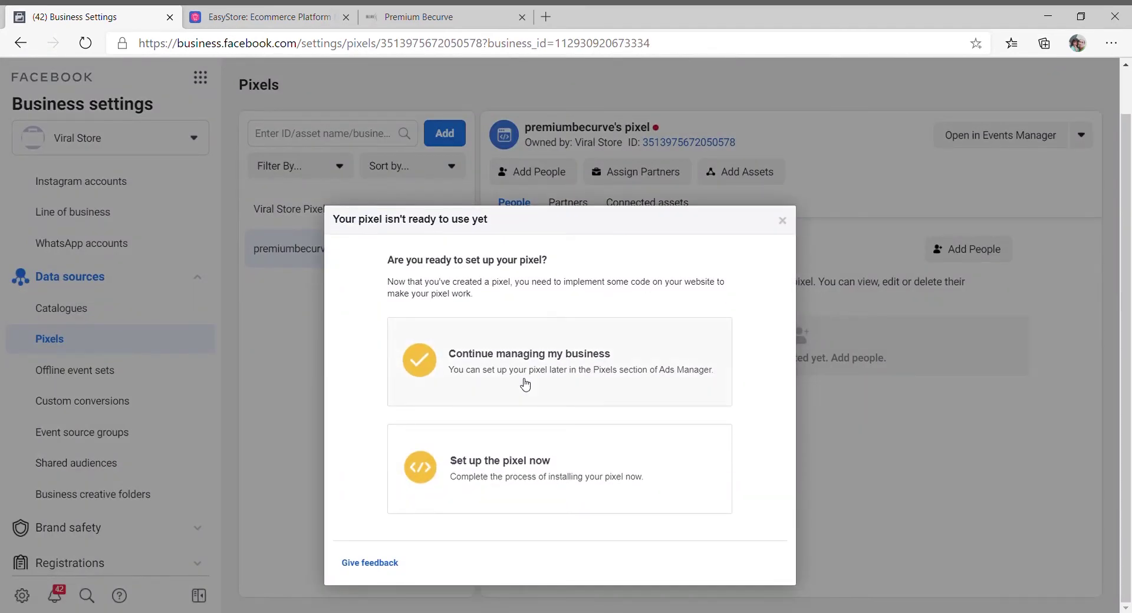
Begin setting up the pixel now with a partner integration and look through the available partners for EasyStore
click(517, 486)
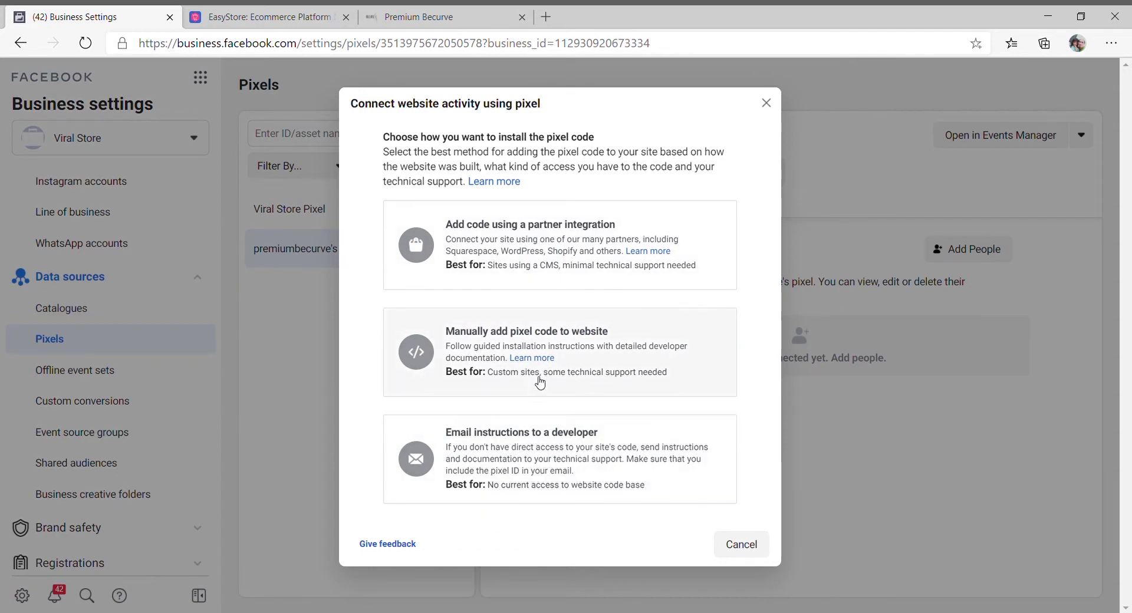
click(538, 239)
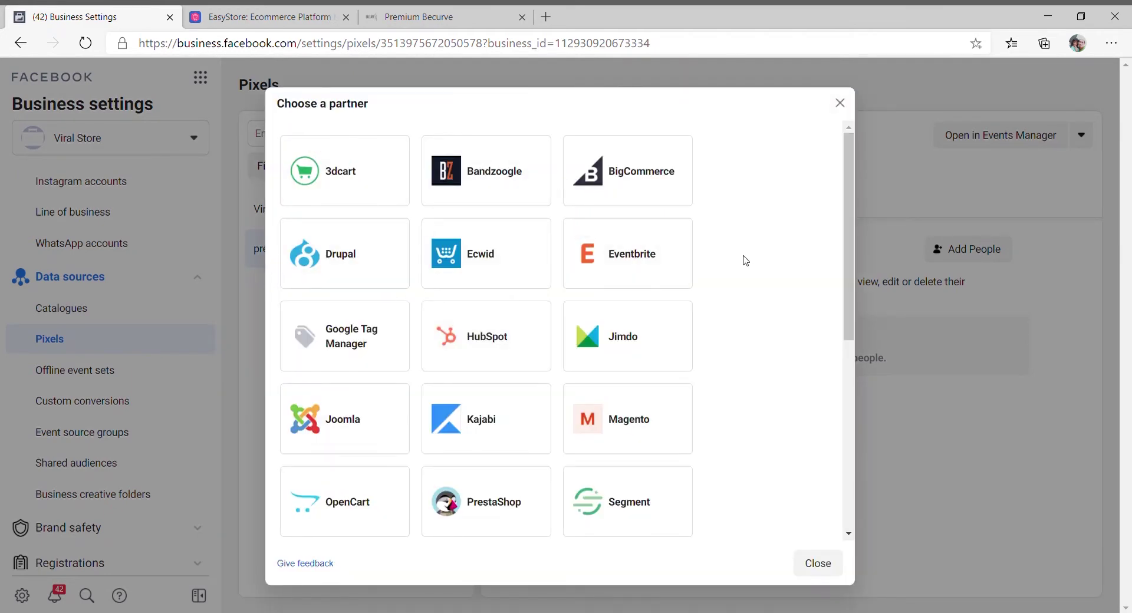
scroll(744, 259, down, 1)
scroll(743, 259, down, 5)
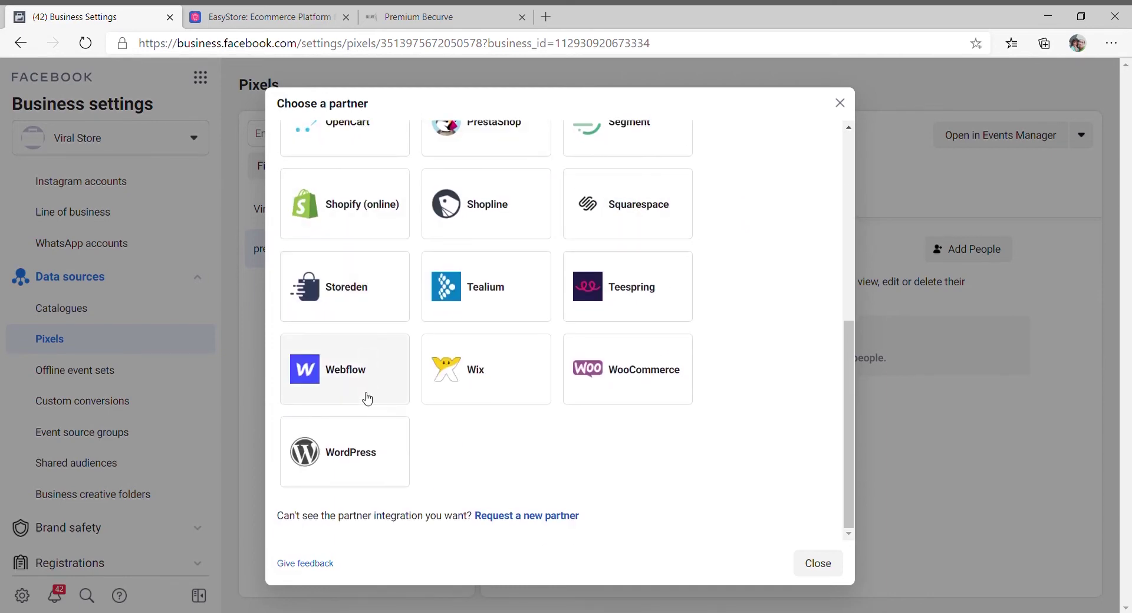
Submit a new partner request for "easystore" and close the request dialog
click(529, 517)
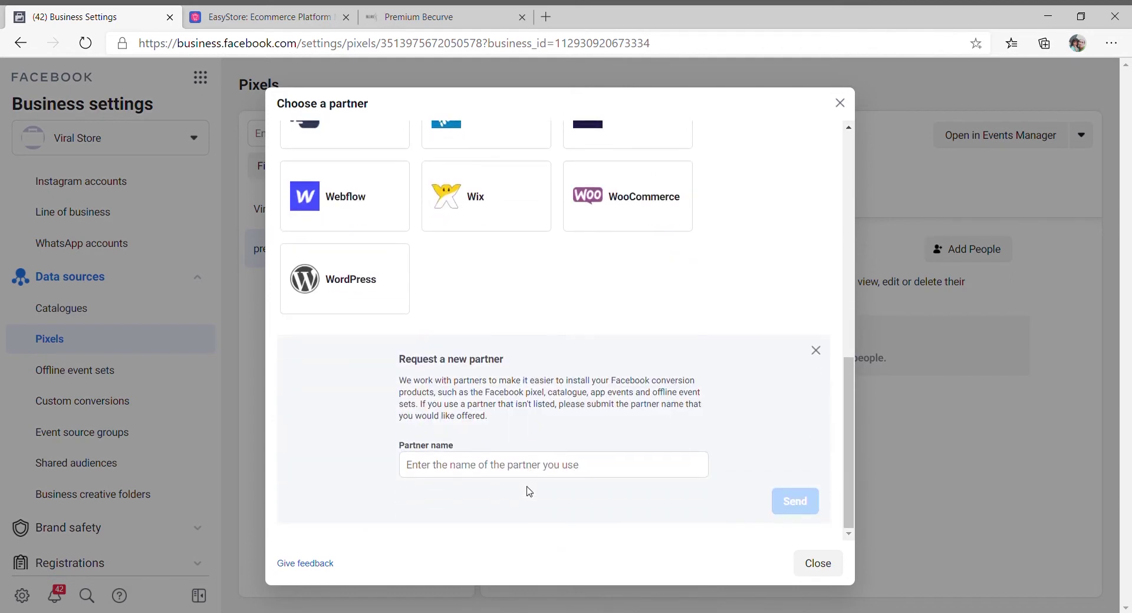
click(493, 465)
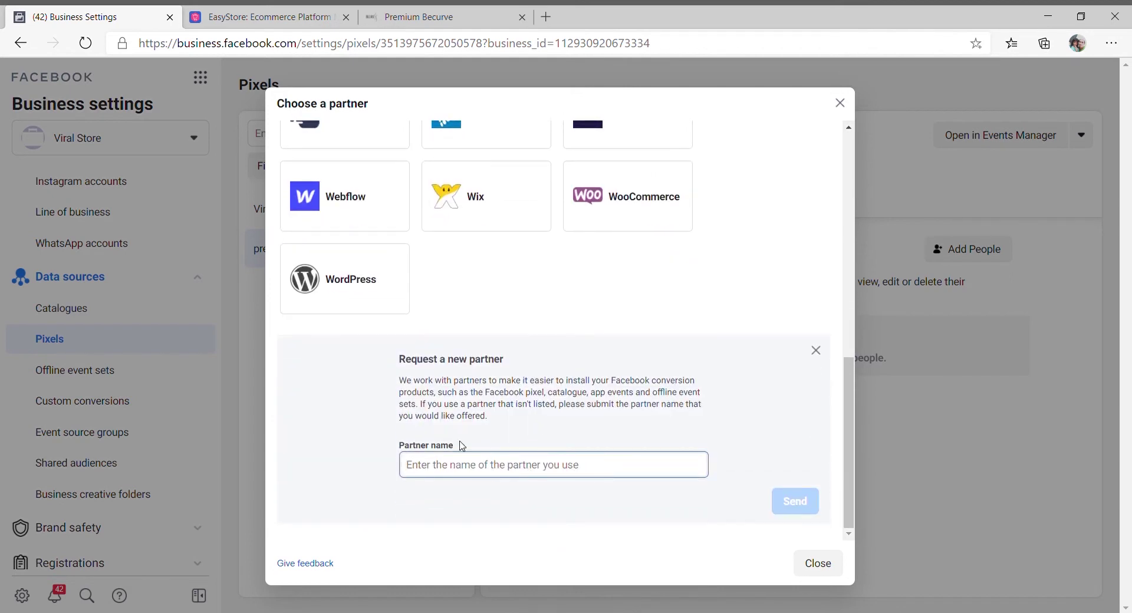
text(easystore)
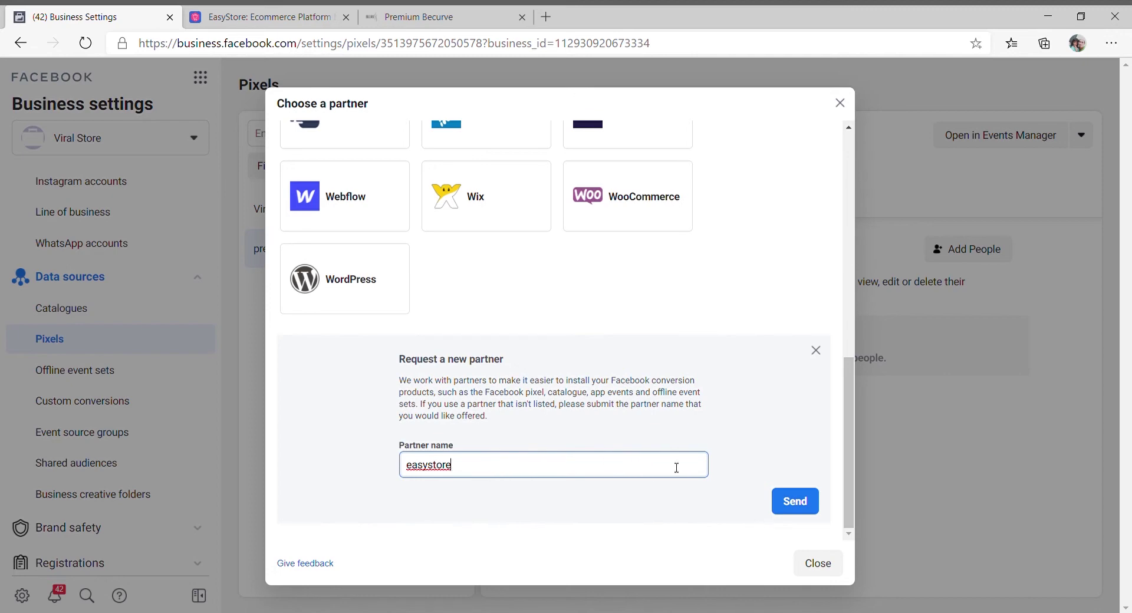
click(808, 508)
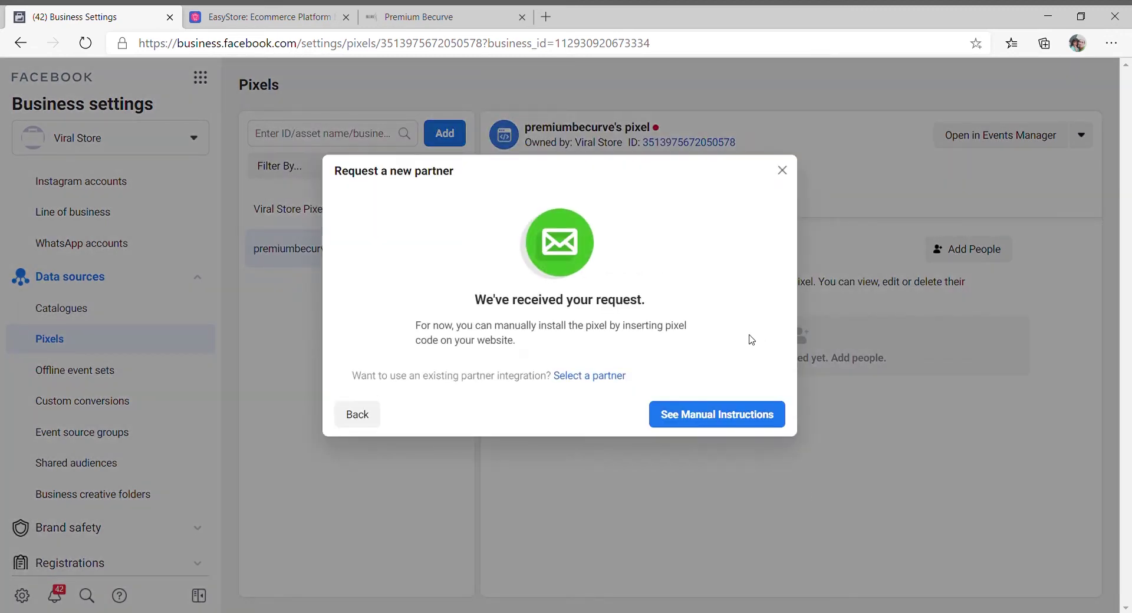
click(782, 171)
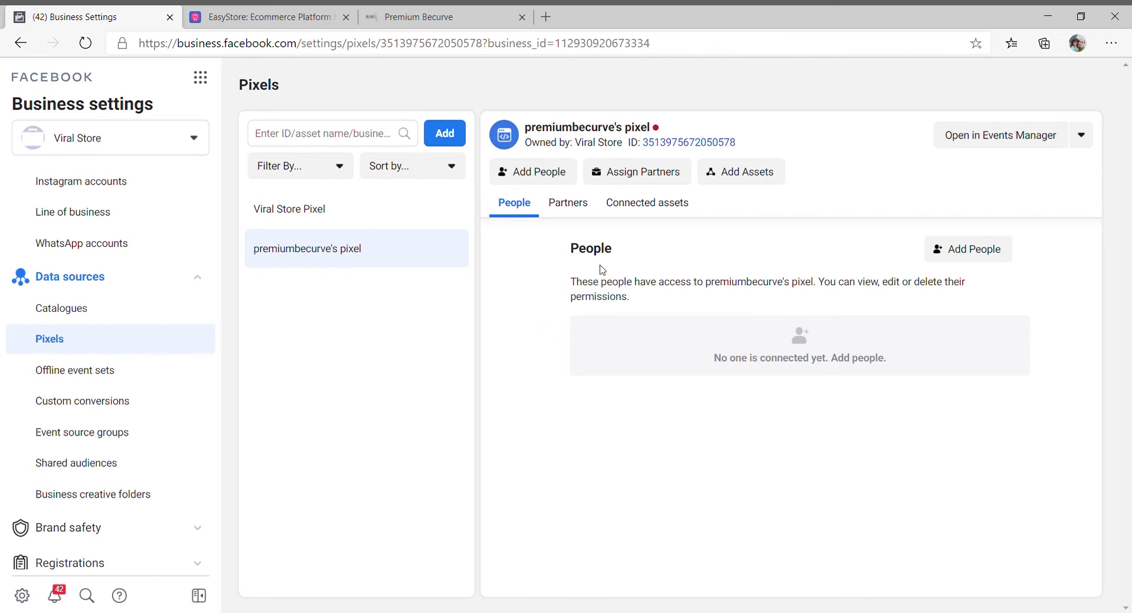
Add the premiumbecurve ad account to the connected assets of premiumbecurve's pixel
click(671, 207)
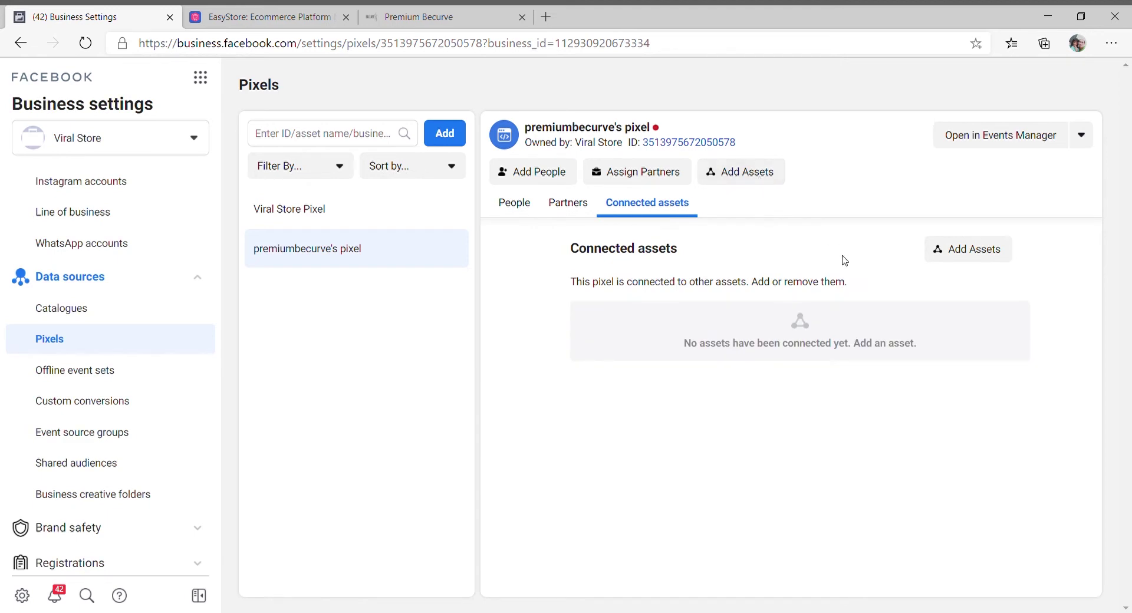
click(758, 178)
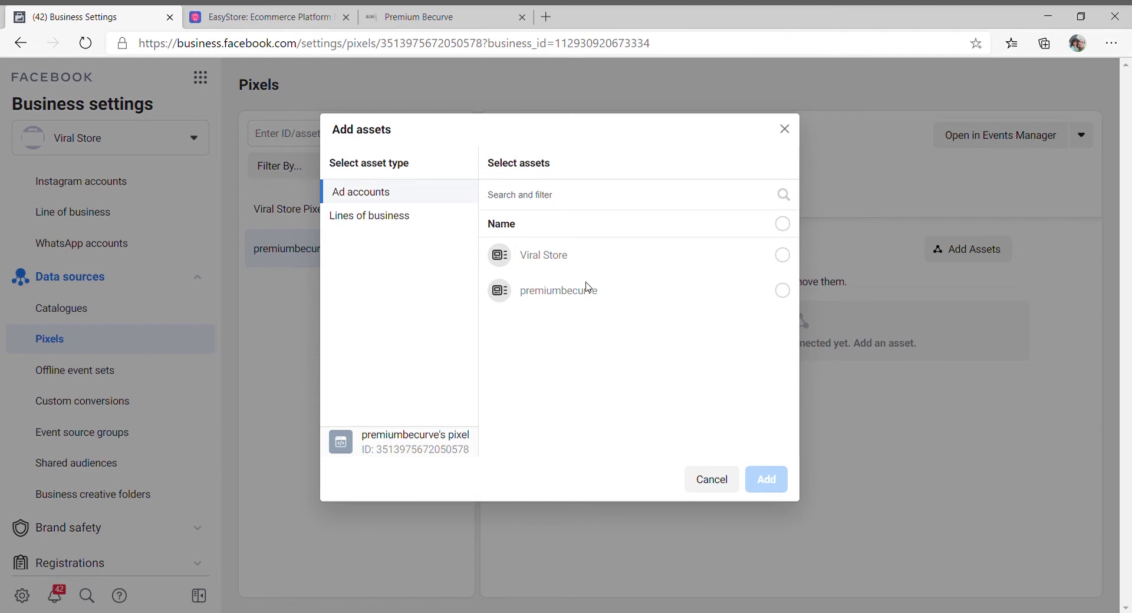
click(785, 296)
click(762, 483)
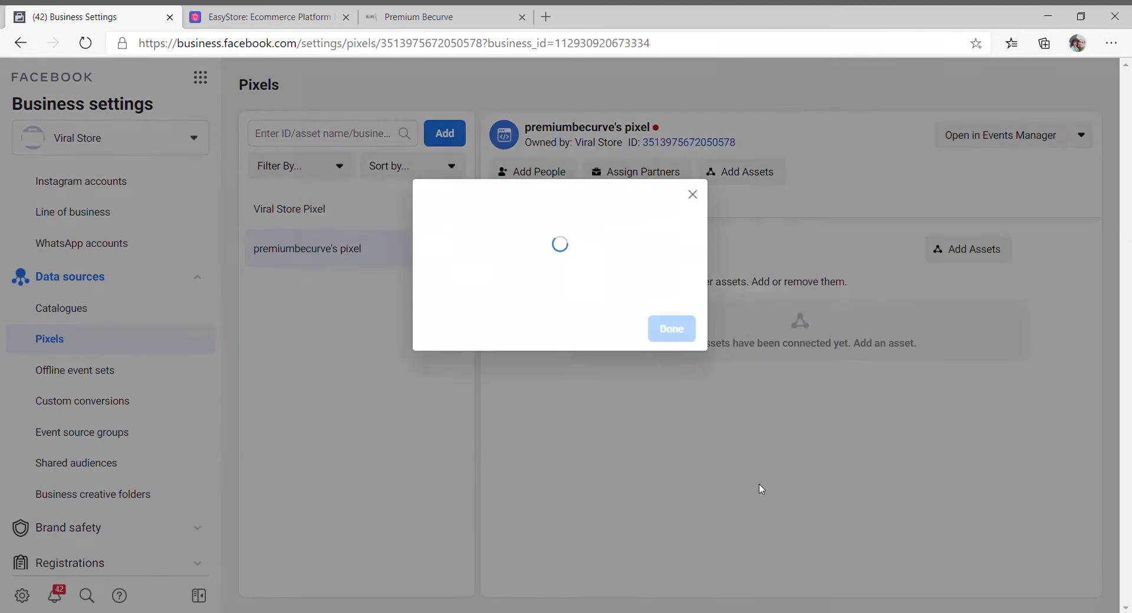
click(672, 312)
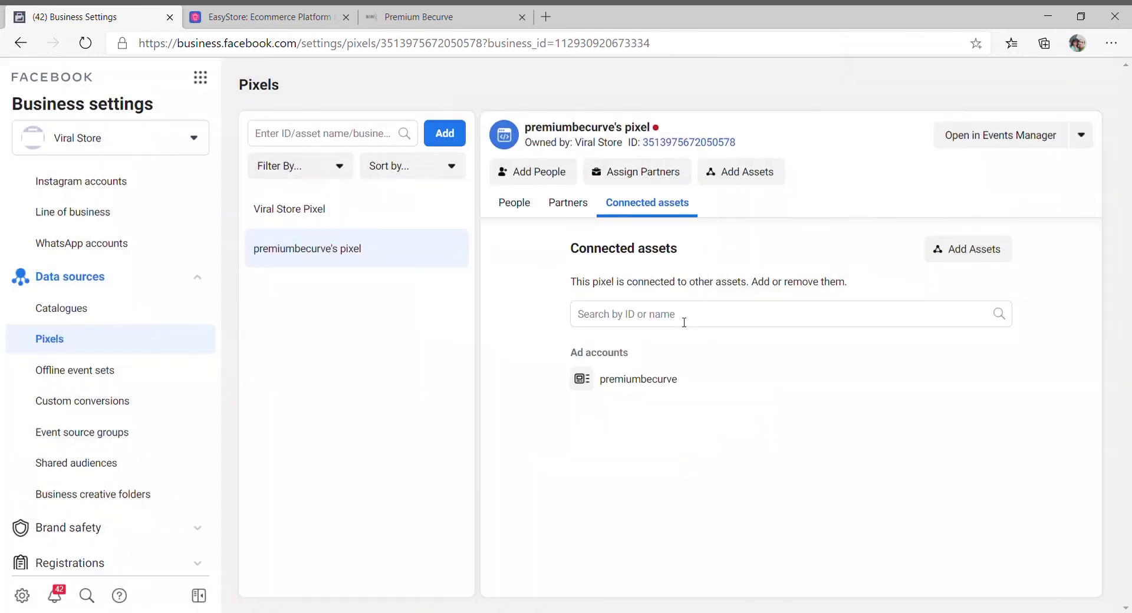
Open premiumbecurve's pixel in Events Manager
click(984, 144)
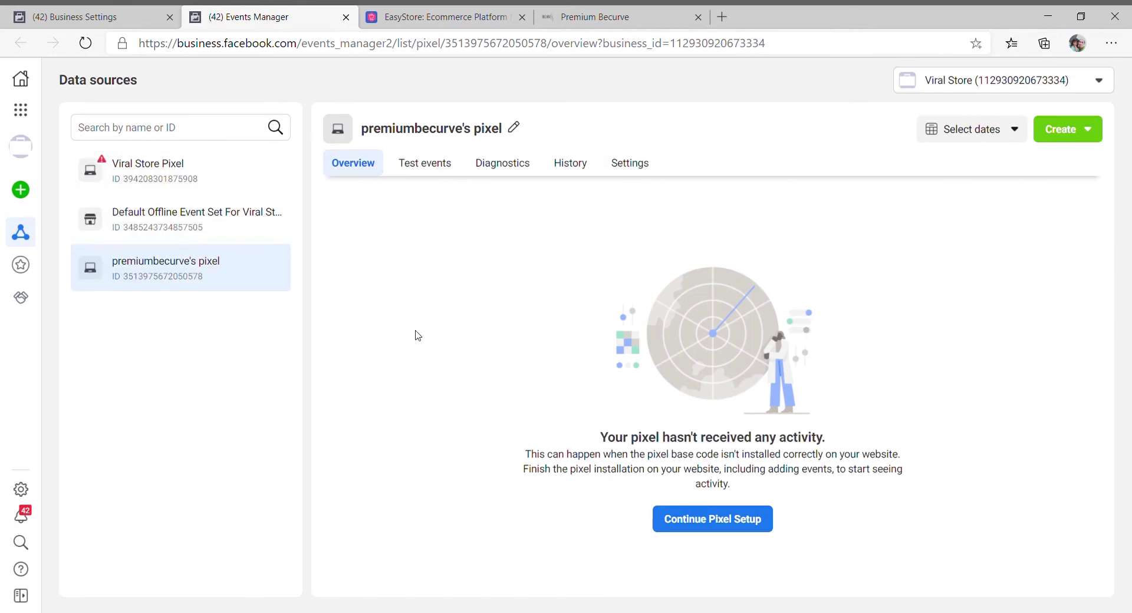
Switch to the EasyStore admin and open the Facebook channel's Page shop
click(403, 18)
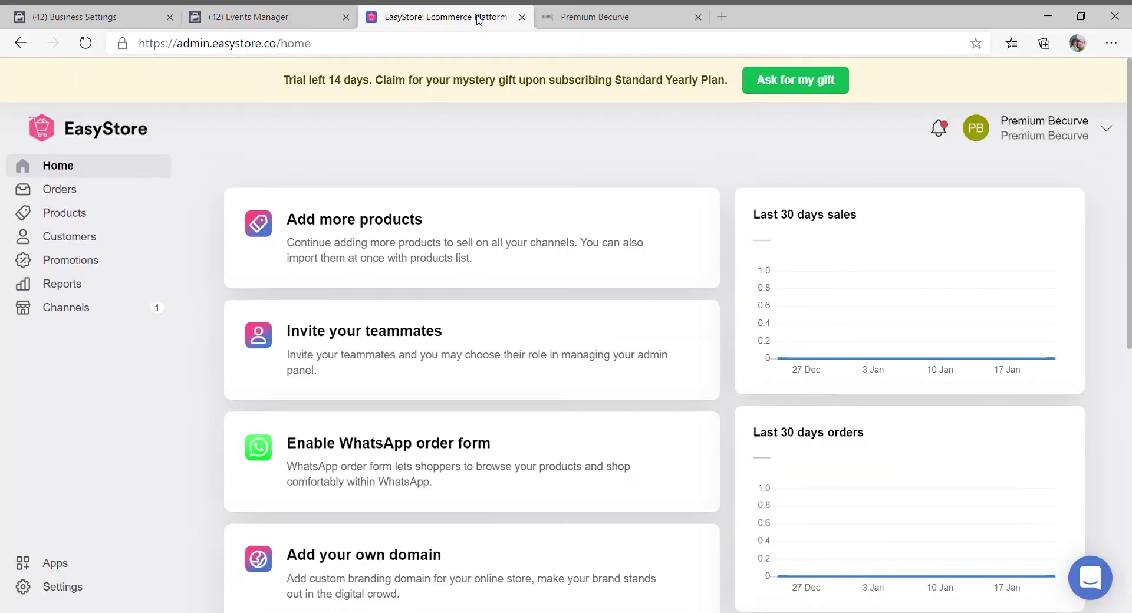
click(74, 317)
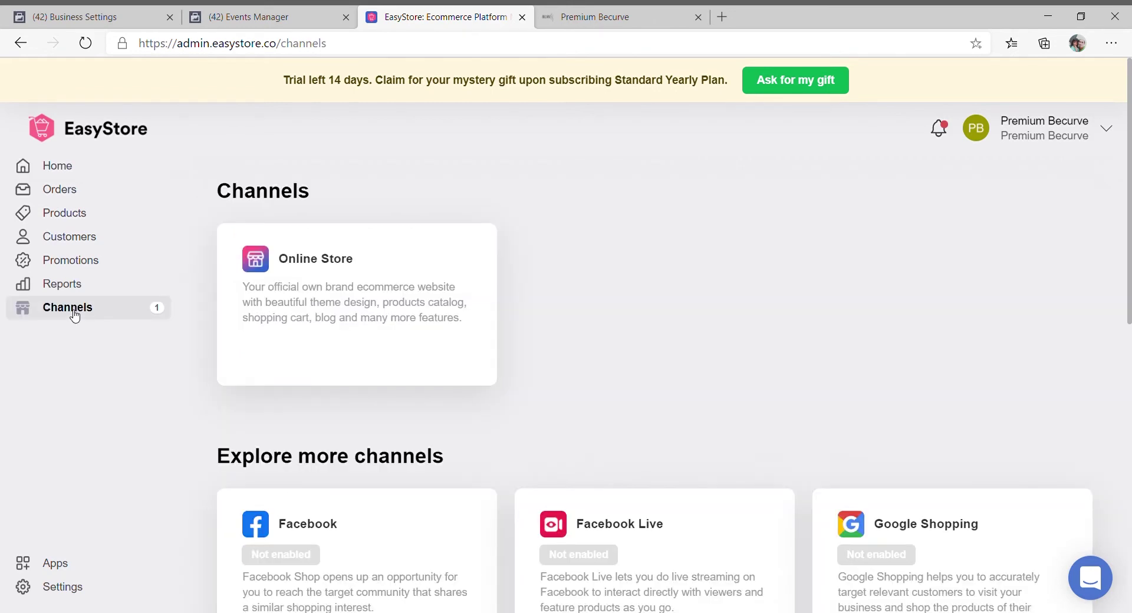
scroll(111, 333, down, 4)
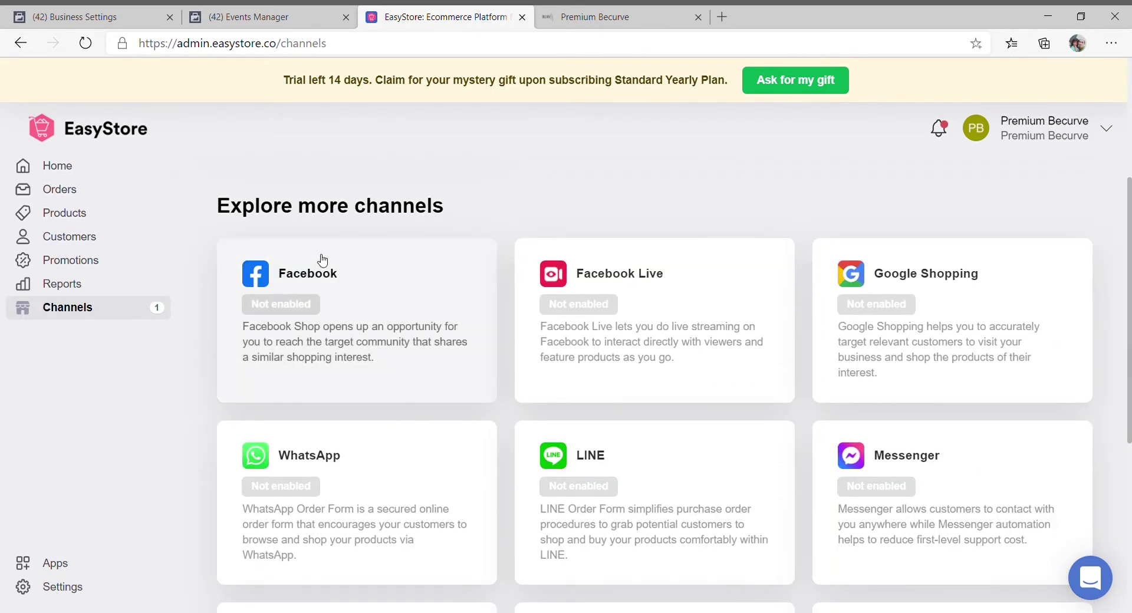
click(318, 275)
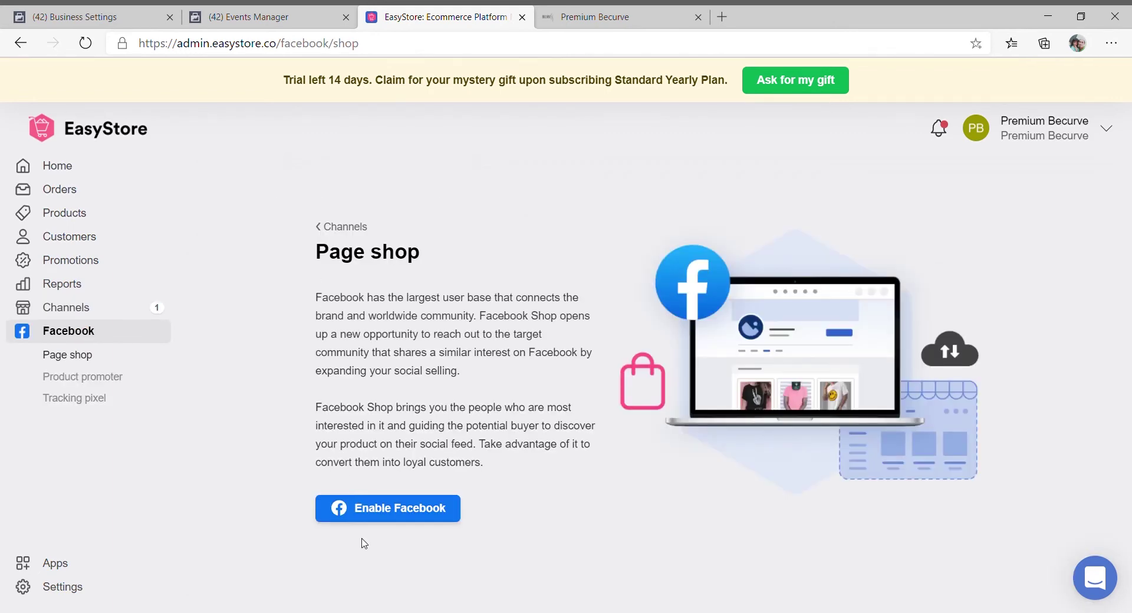
Enable Facebook for the store, continue with the logged-in Facebook account and proceed to the connection settings
click(394, 516)
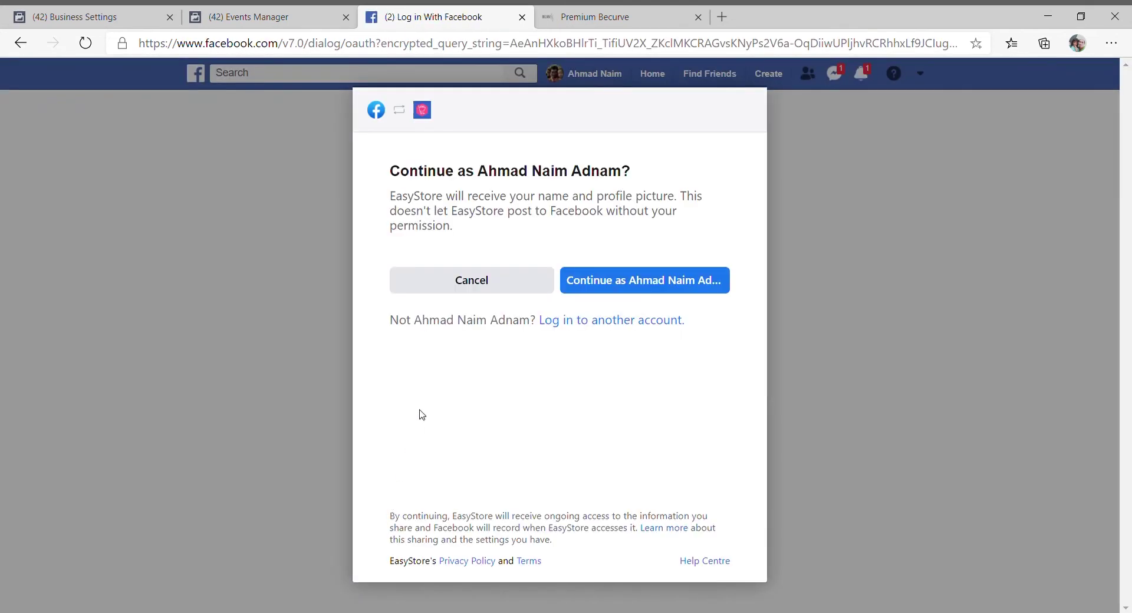
click(674, 284)
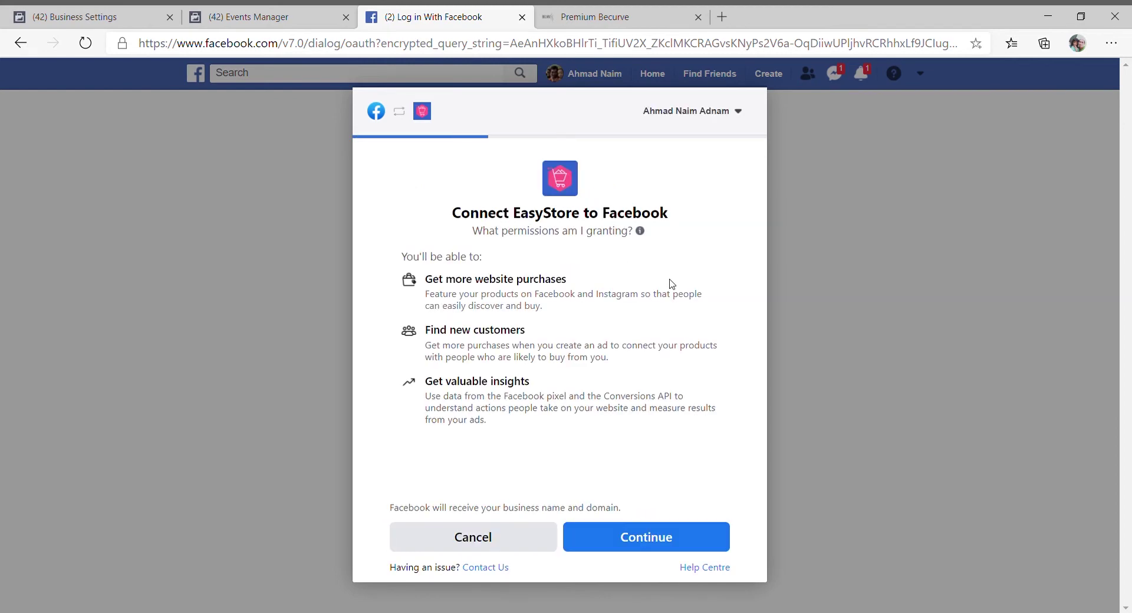
click(640, 537)
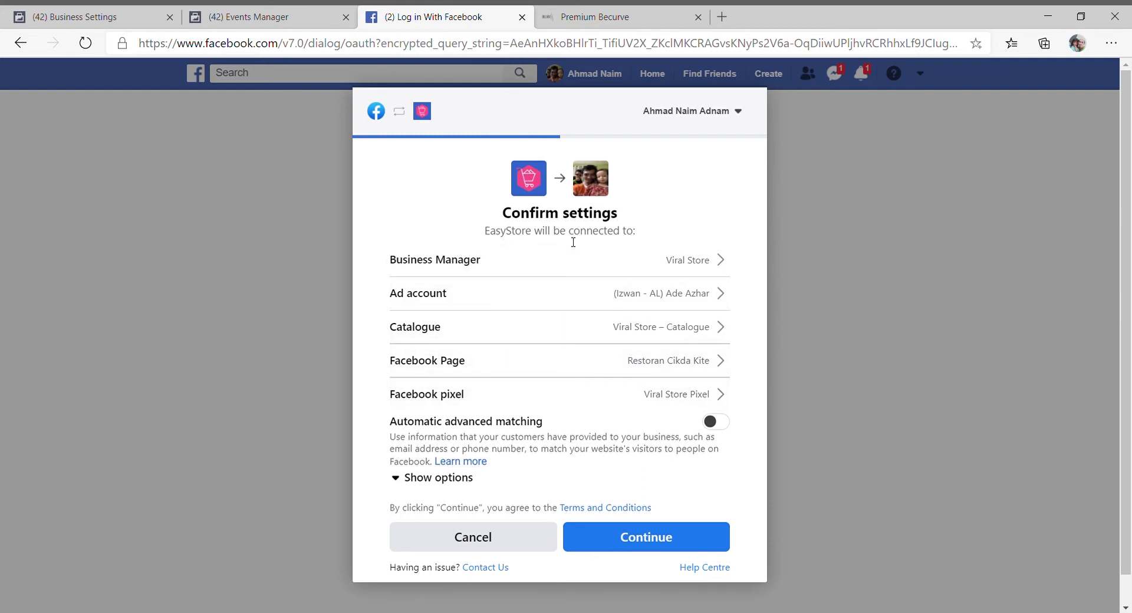
Check which business accounts and ad accounts are available in Business Settings and Events Manager
click(112, 11)
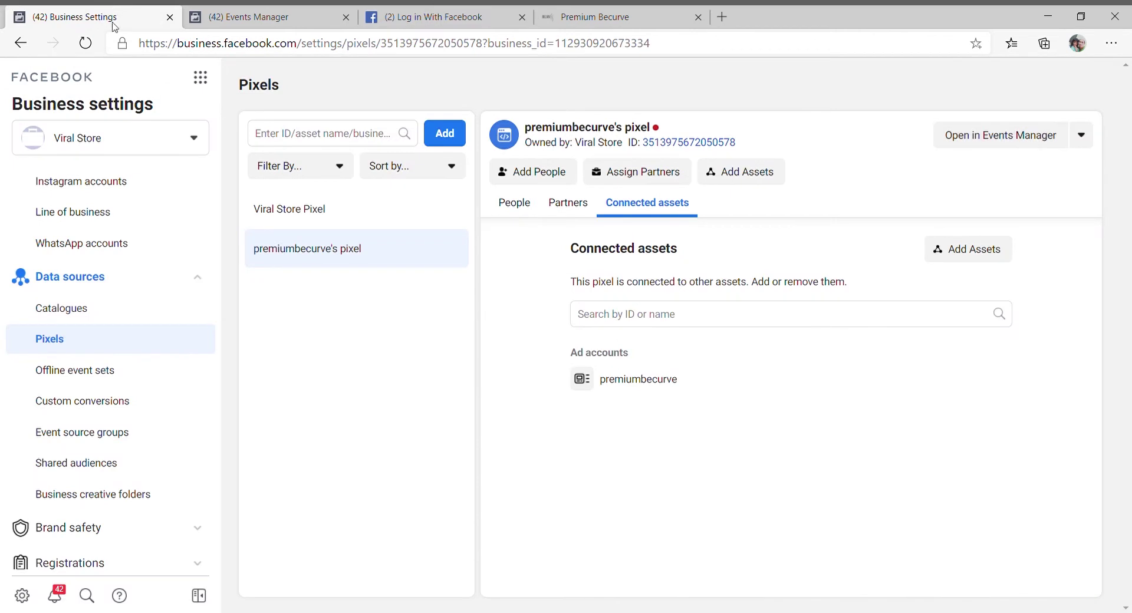
click(132, 131)
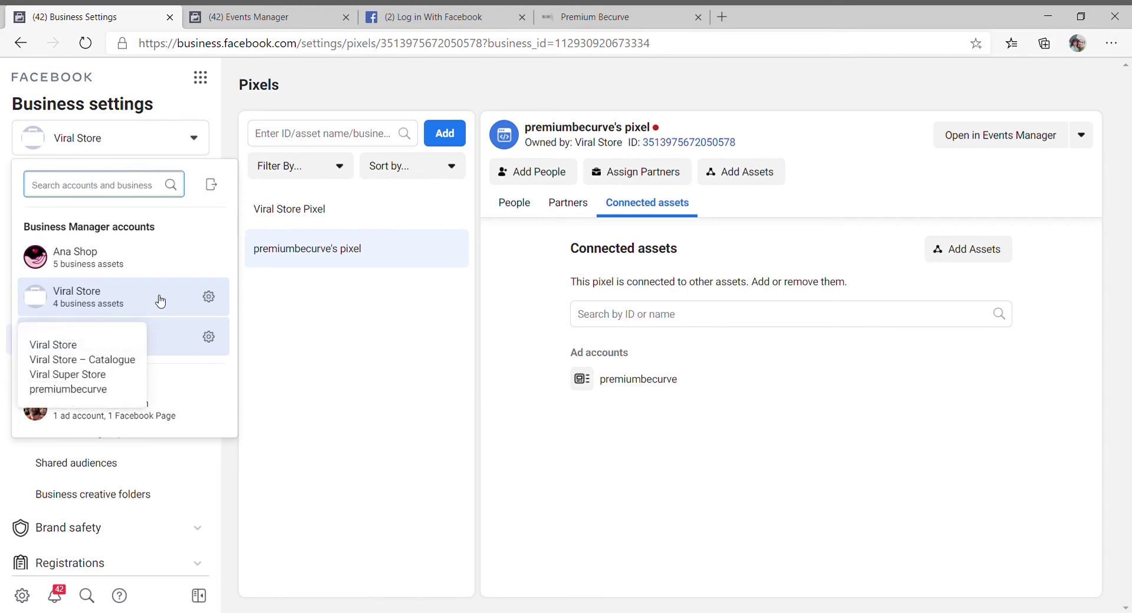
click(253, 16)
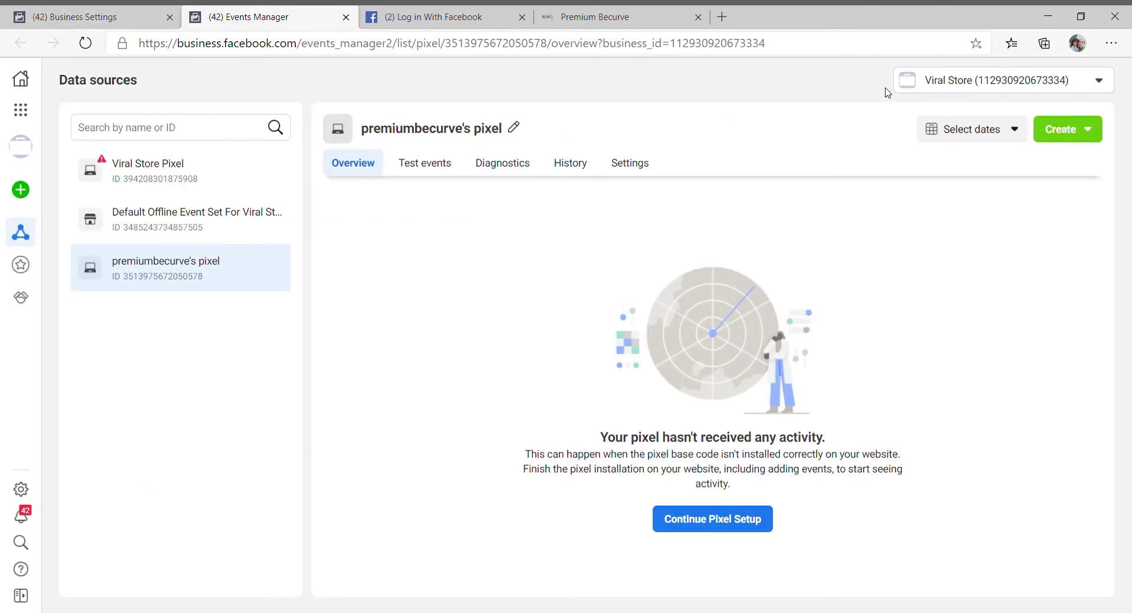
click(913, 84)
click(943, 259)
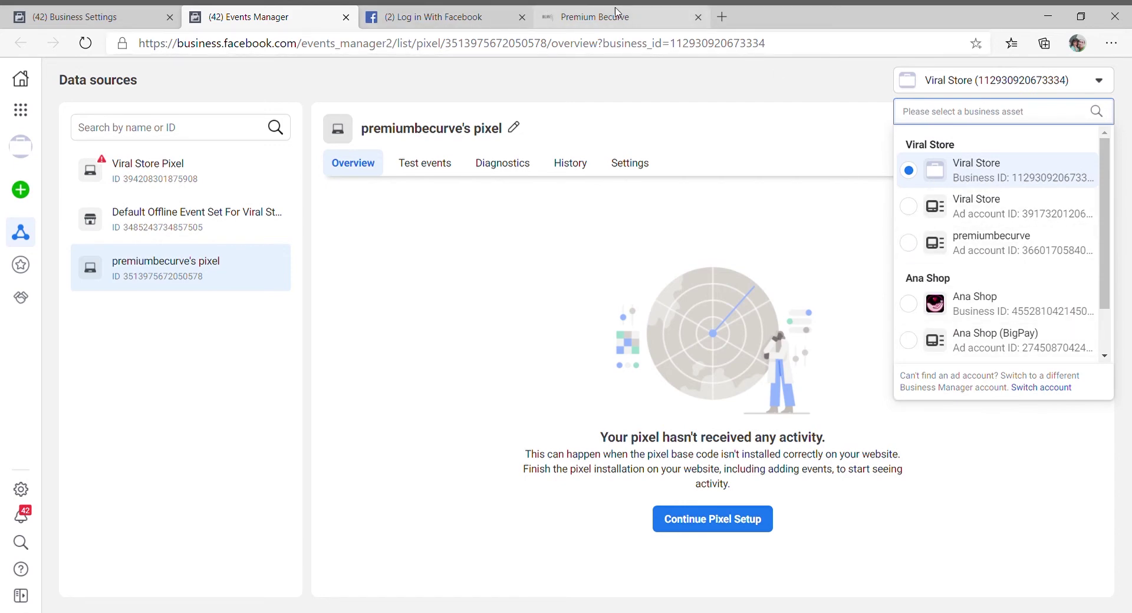
In the EasyStore connection settings, choose the premiumbecurve ad account and premiumbecurve's pixel
click(442, 16)
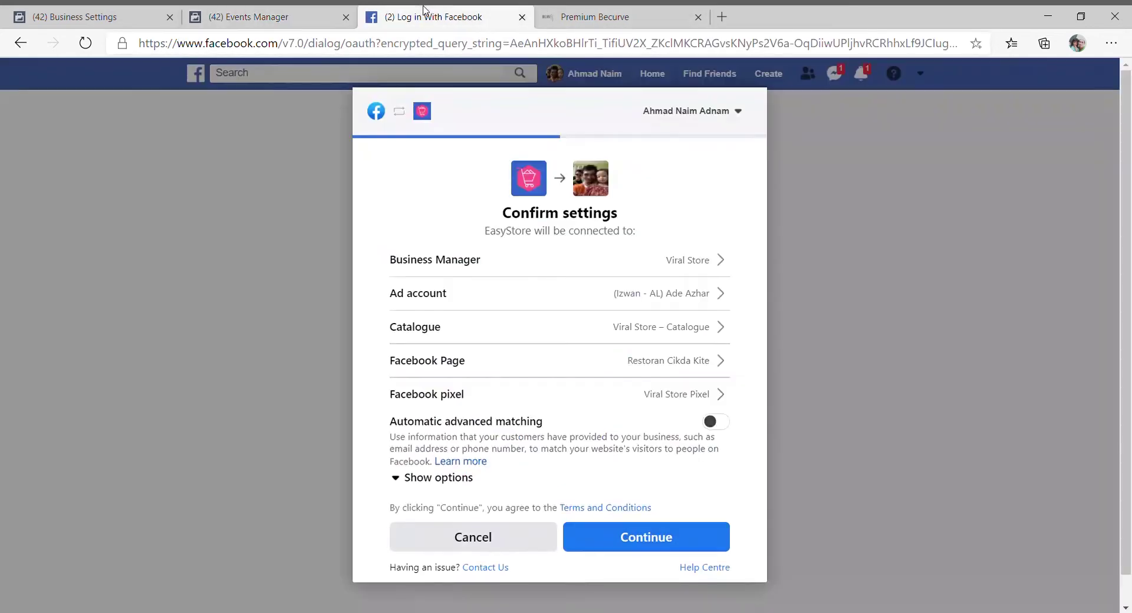
click(681, 306)
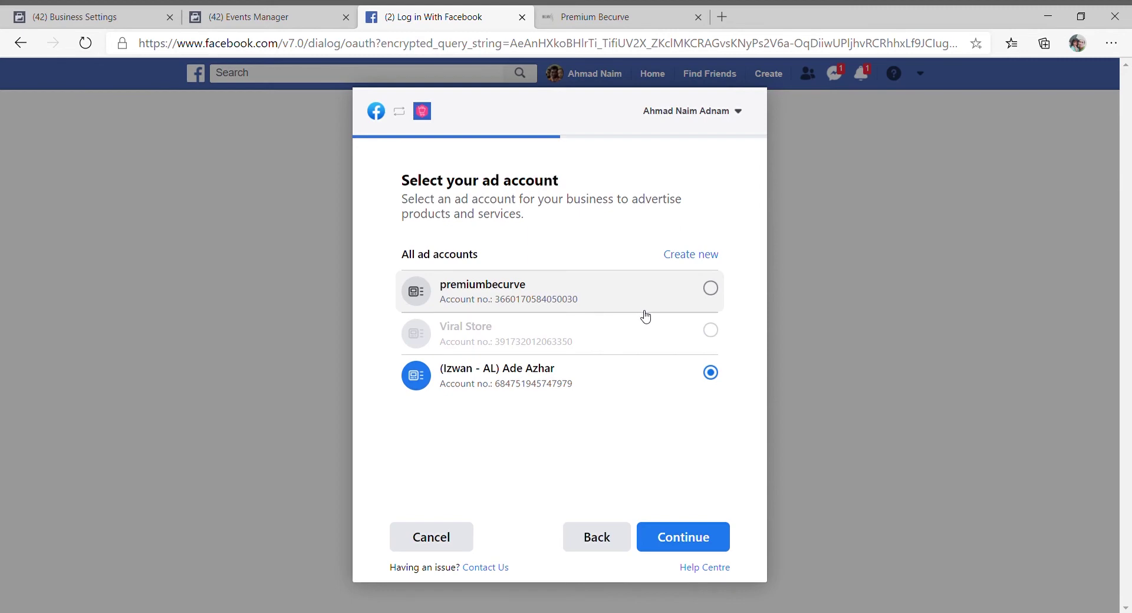
click(710, 289)
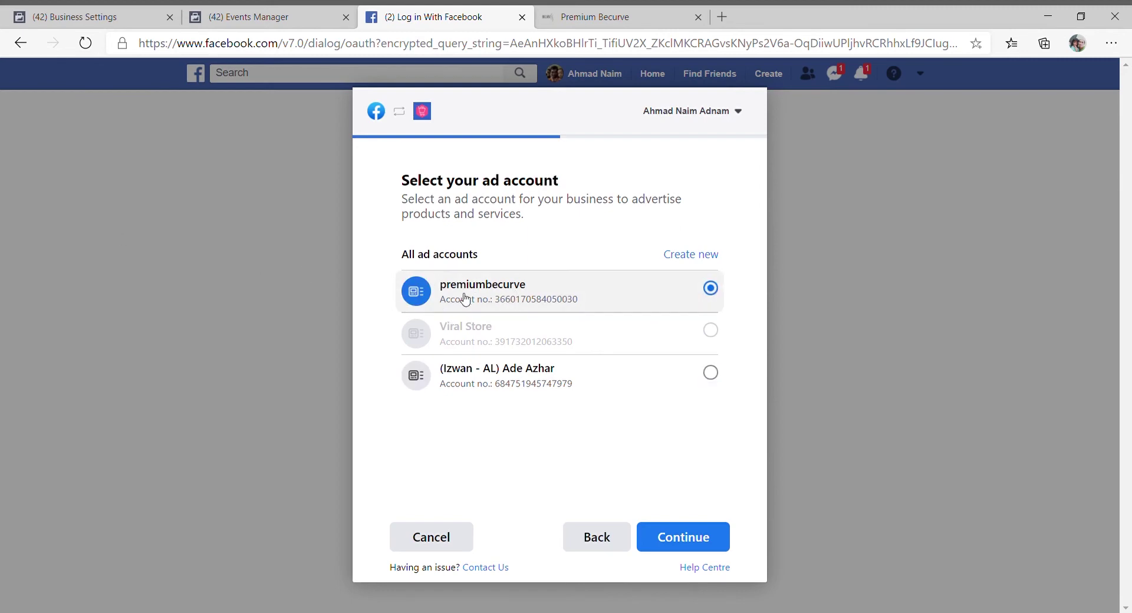
click(692, 538)
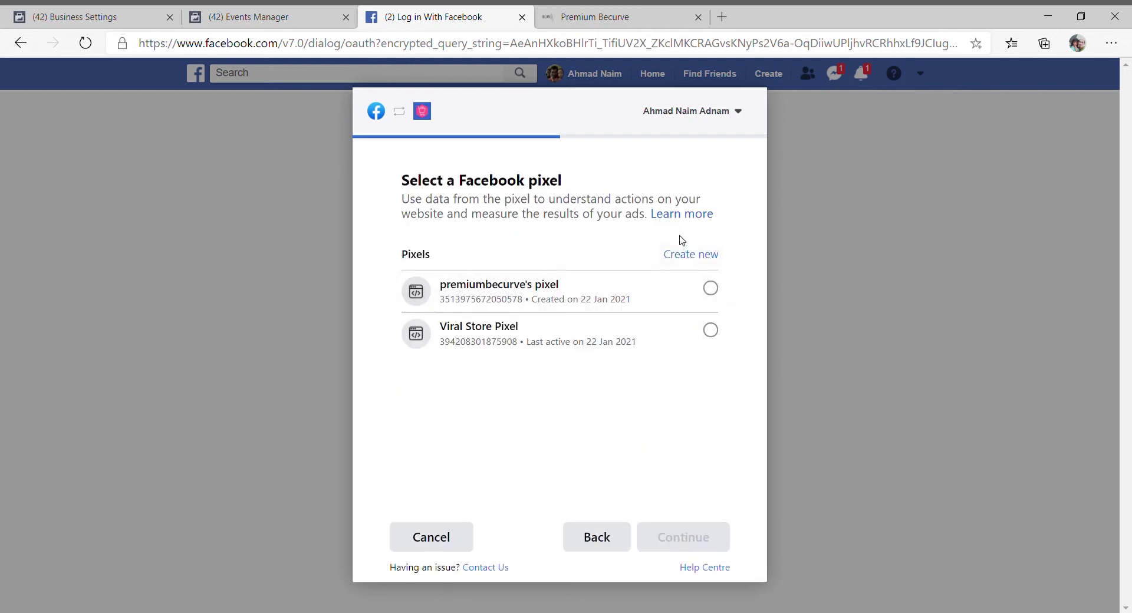
click(663, 298)
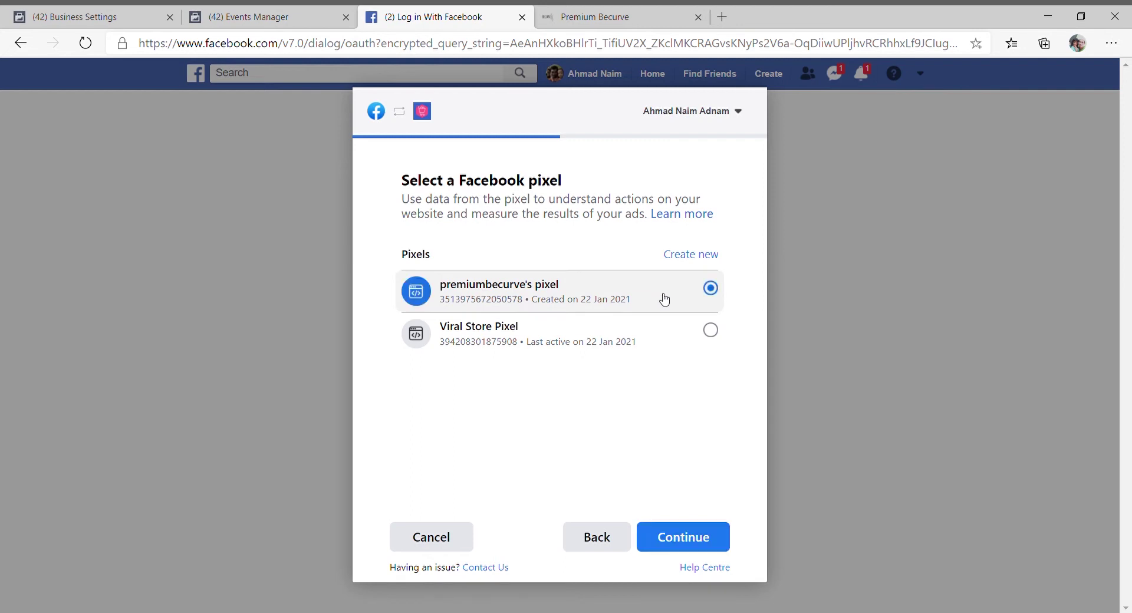
click(676, 543)
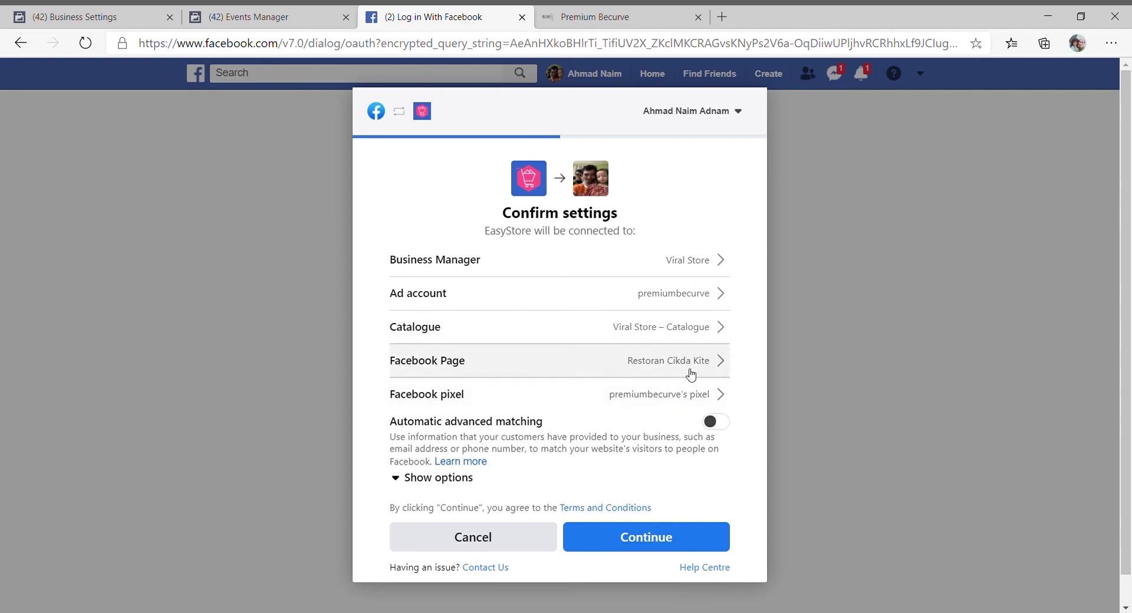
Create a new Facebook Page named Premium Becurve and select it as the Page connected to EasyStore
click(665, 359)
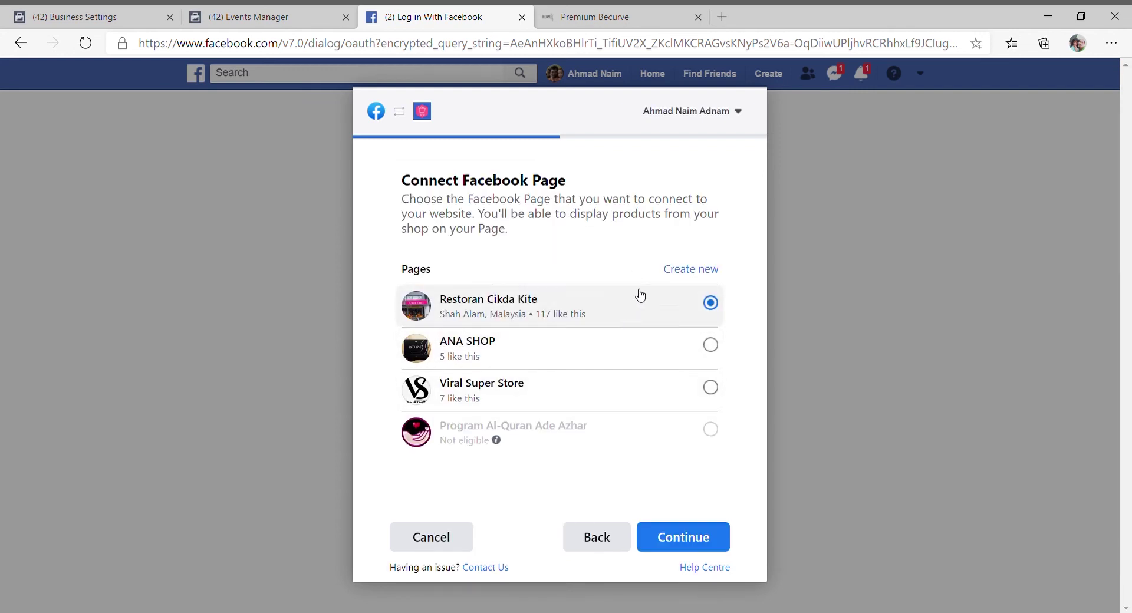
click(688, 270)
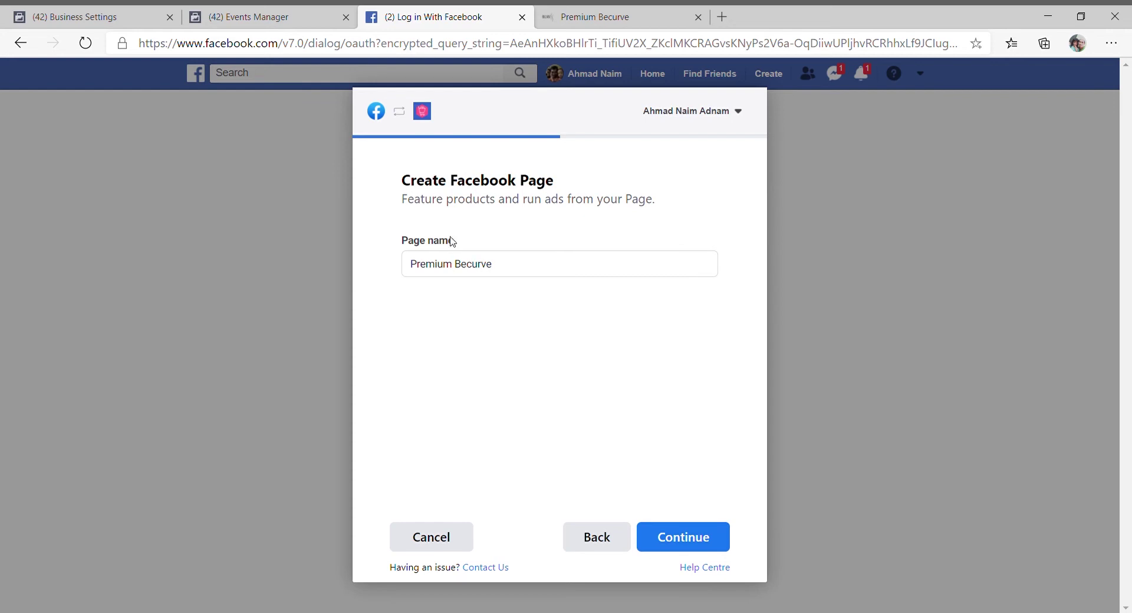
click(684, 551)
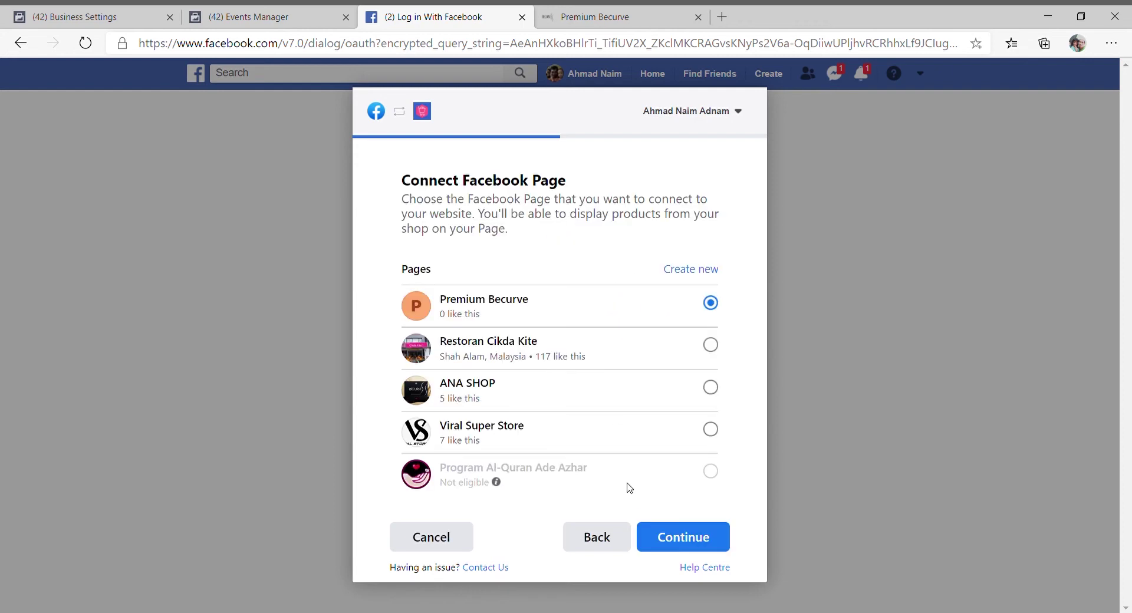
click(678, 538)
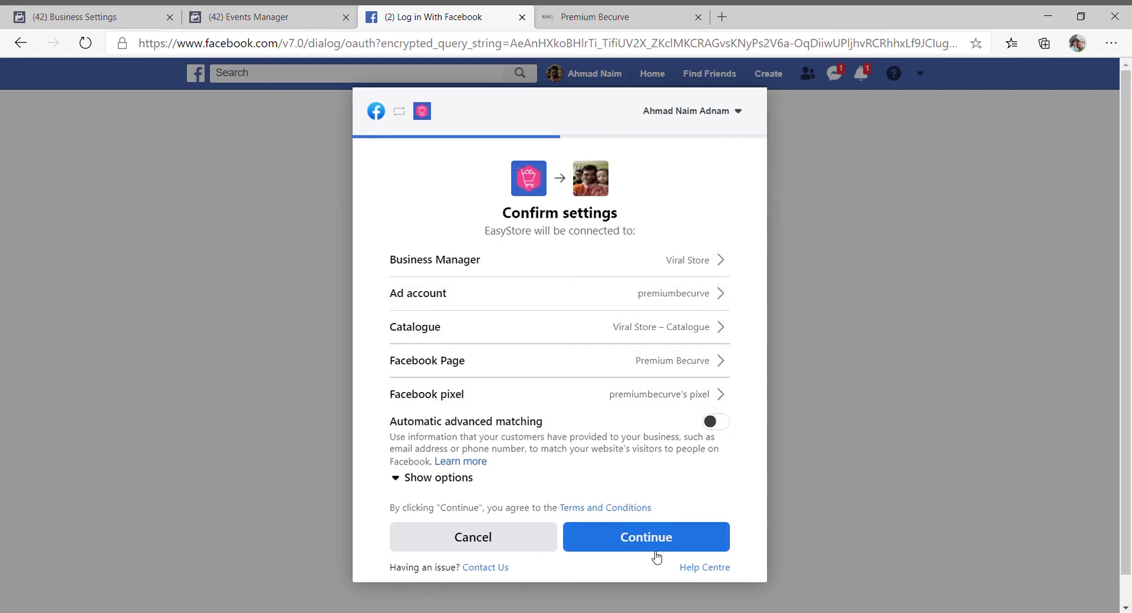
Confirm the connection settings, accept the requested EasyStore permissions and finish connecting the store to Facebook
click(653, 541)
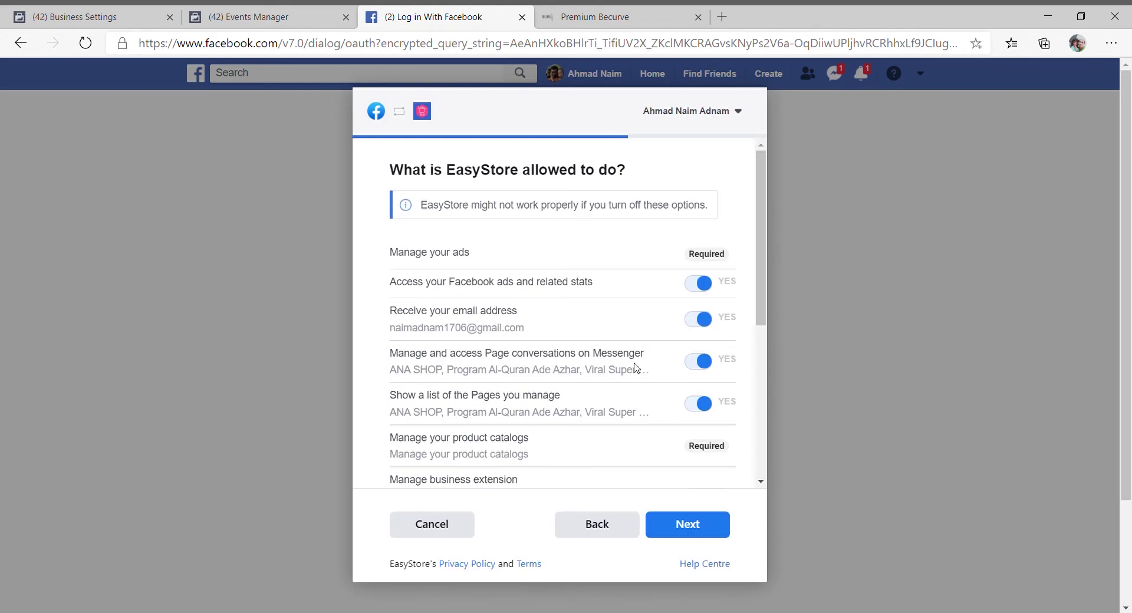
scroll(662, 301, down, 5)
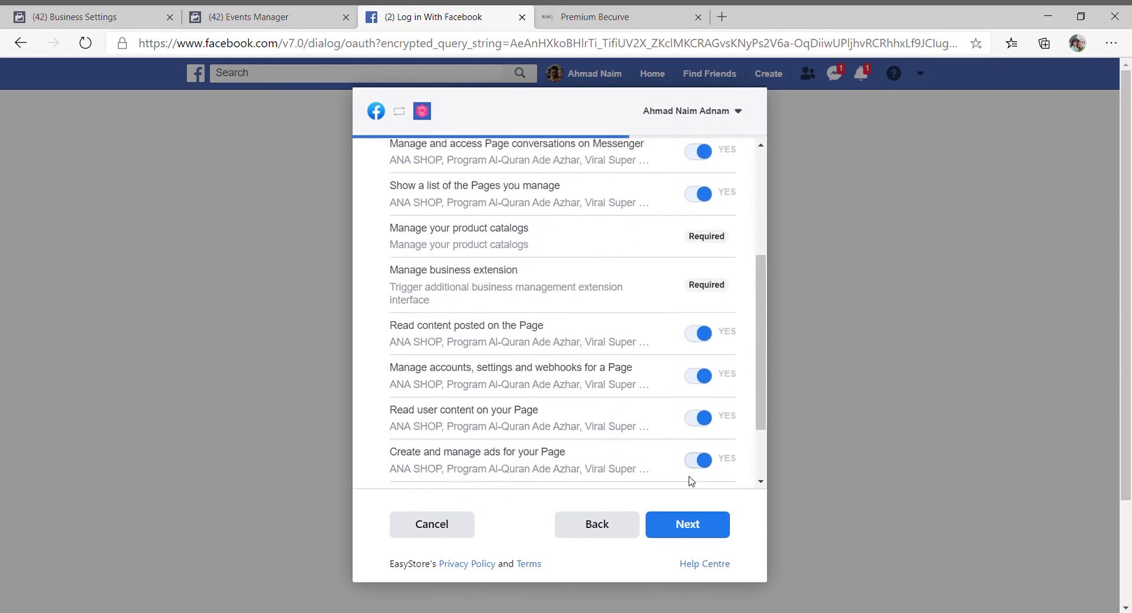
click(701, 524)
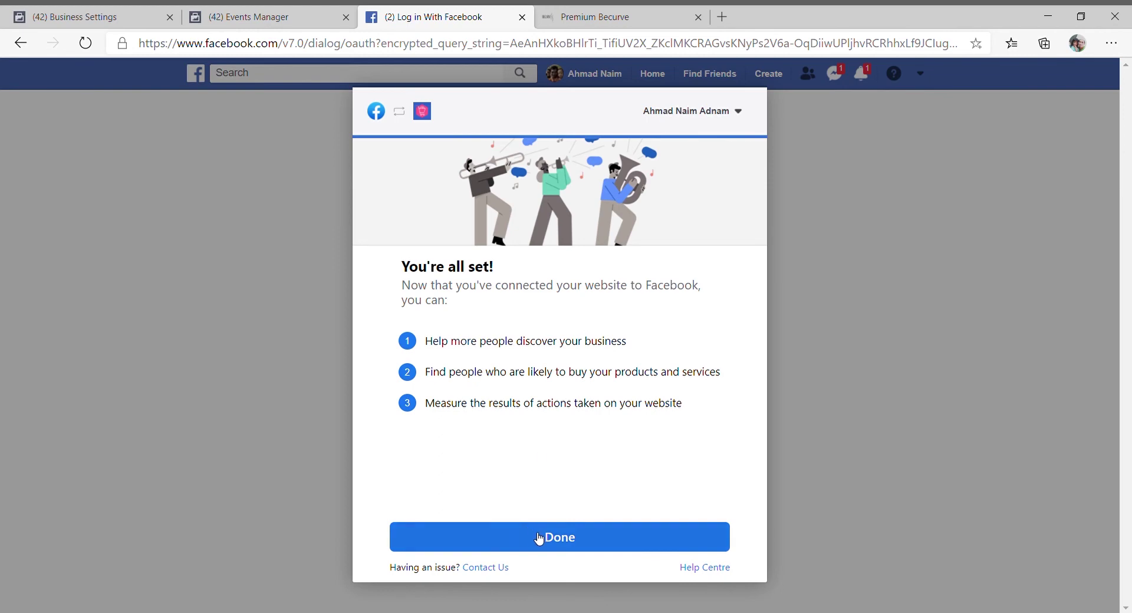
click(539, 538)
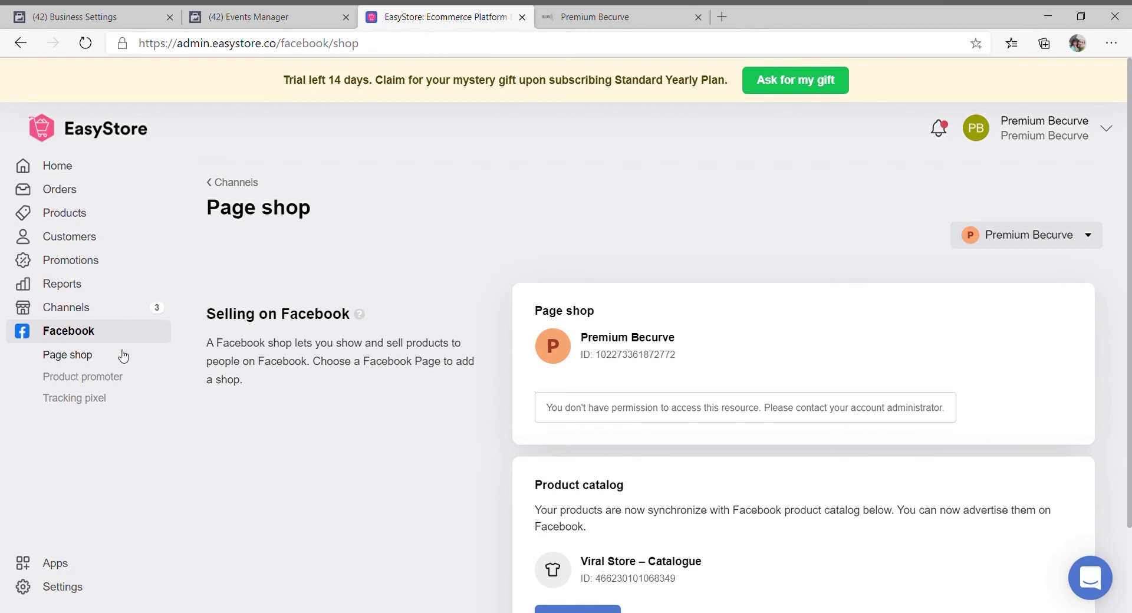
Open the store's Tracking pixel settings and compare the installed pixel's ID with premiumbecurve's pixel in Events Manager
click(78, 400)
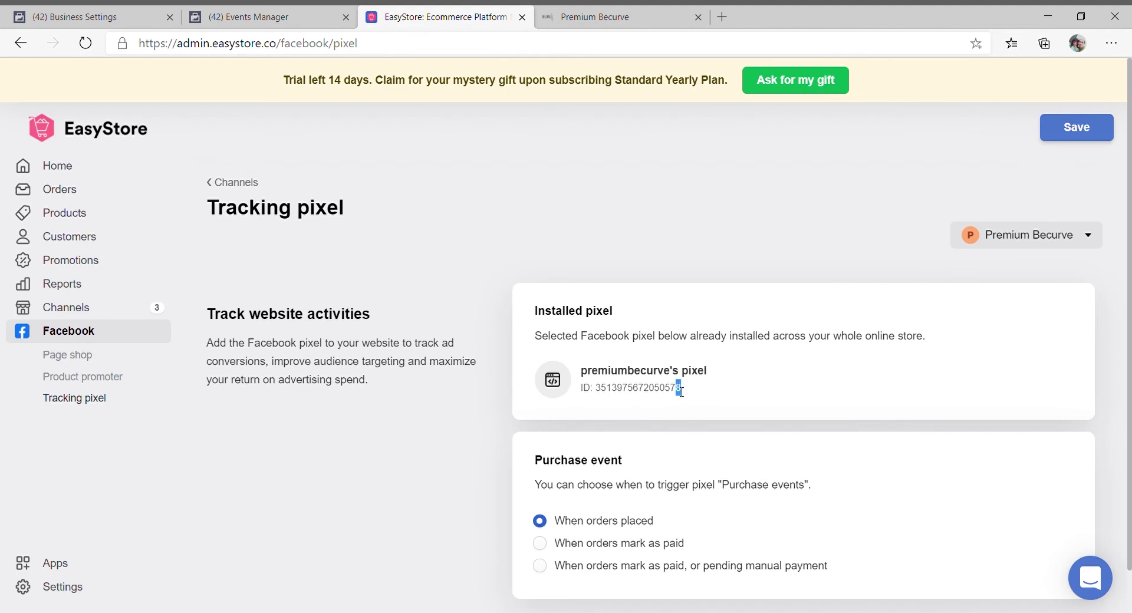
drag(661, 389, 584, 370)
click(594, 404)
drag(681, 389, 608, 398)
click(649, 404)
drag(681, 389, 660, 397)
click(301, 10)
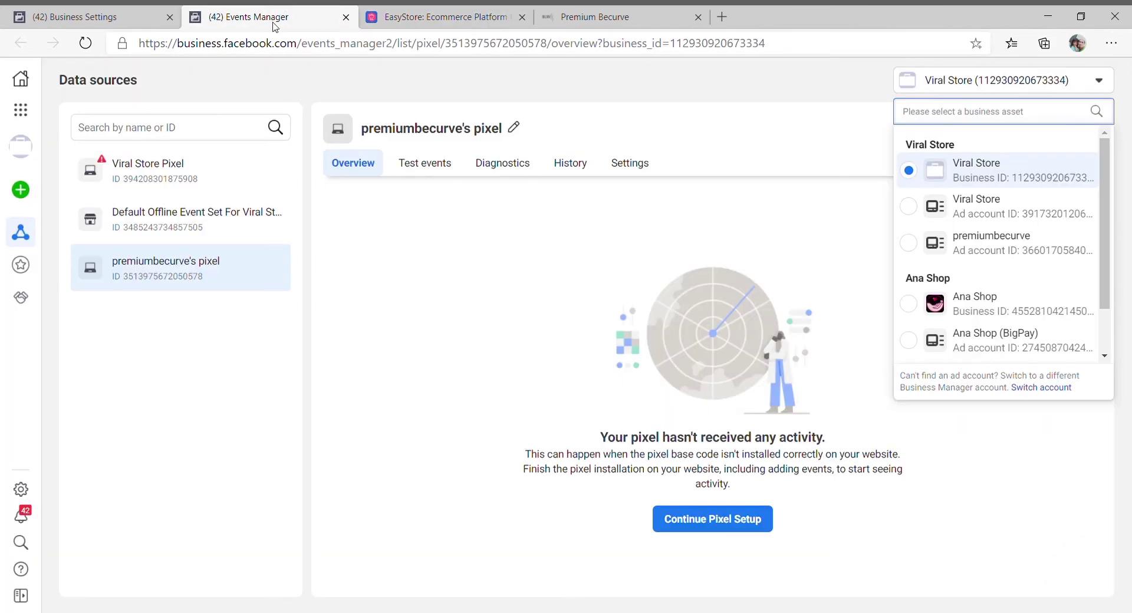
drag(184, 284, 214, 289)
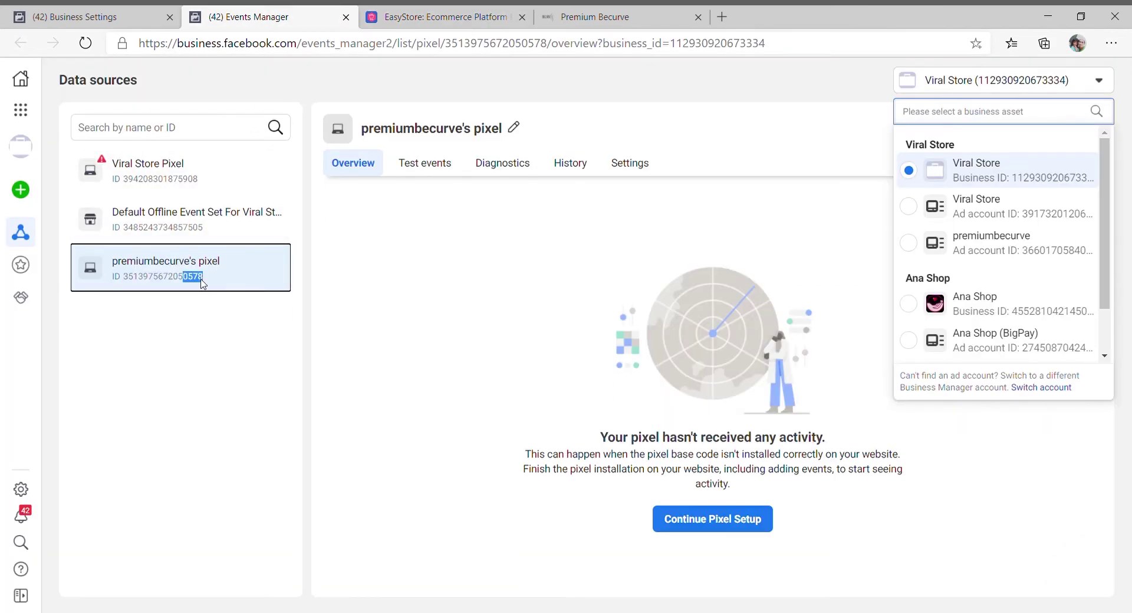
click(215, 404)
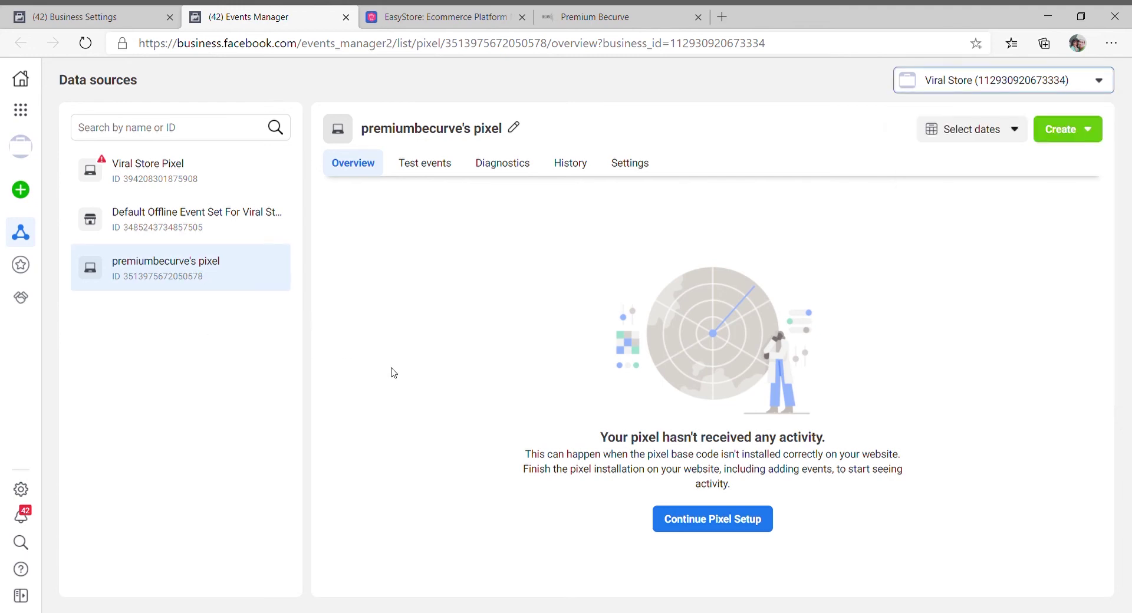
click(432, 16)
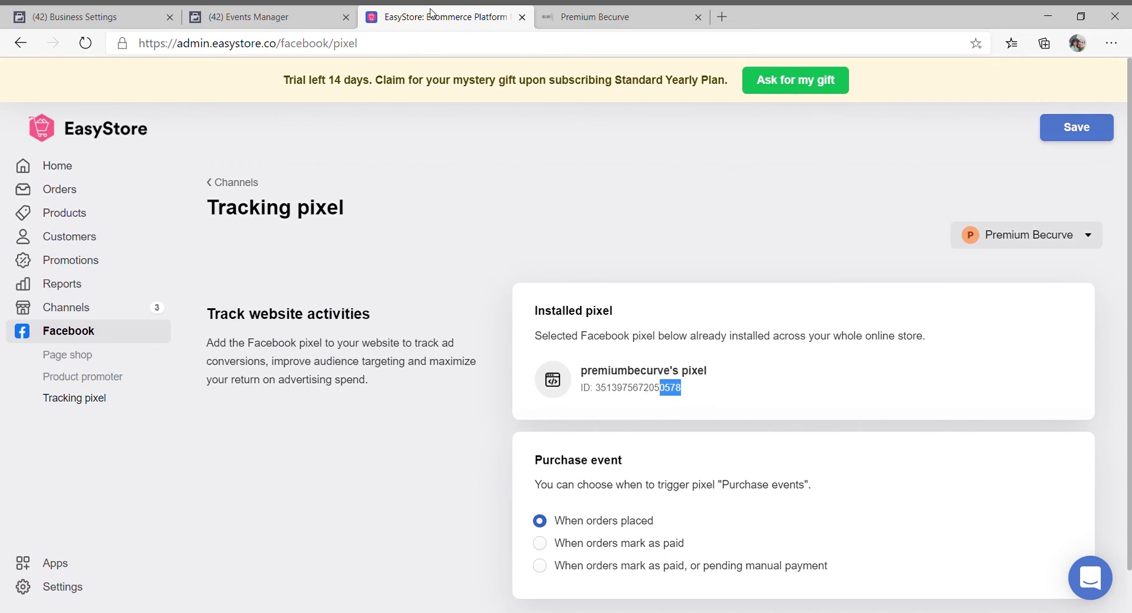
Copy the Premium Becurve storefront's web address and return to premiumbecurve's pixel in Events Manager
click(251, 23)
click(633, 15)
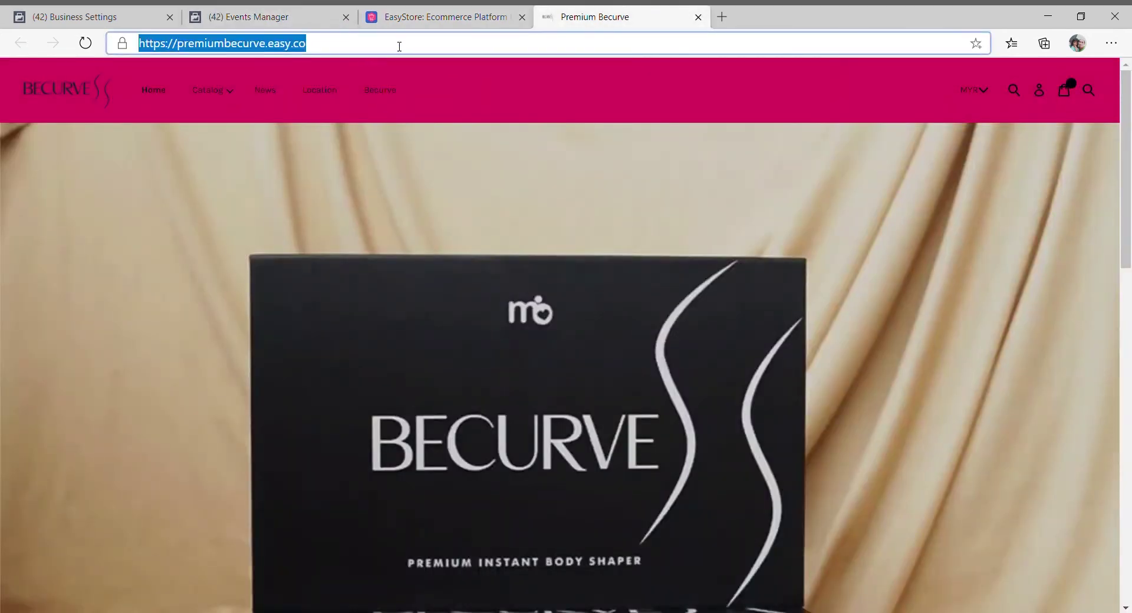
click(464, 47)
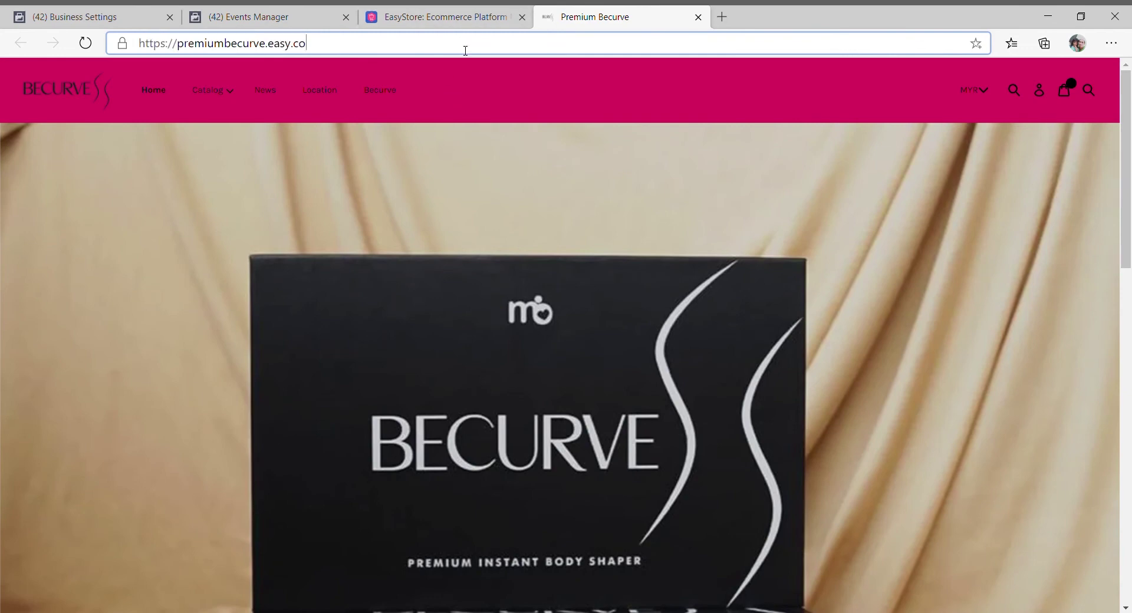
click(484, 9)
click(284, 27)
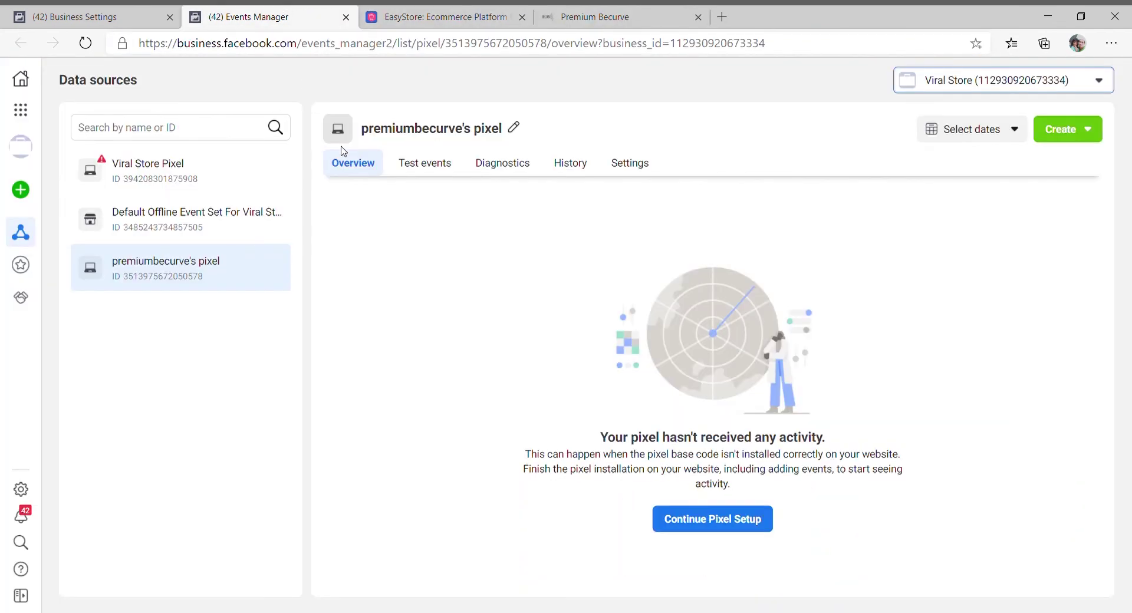
click(434, 160)
scroll(543, 380, down, 2)
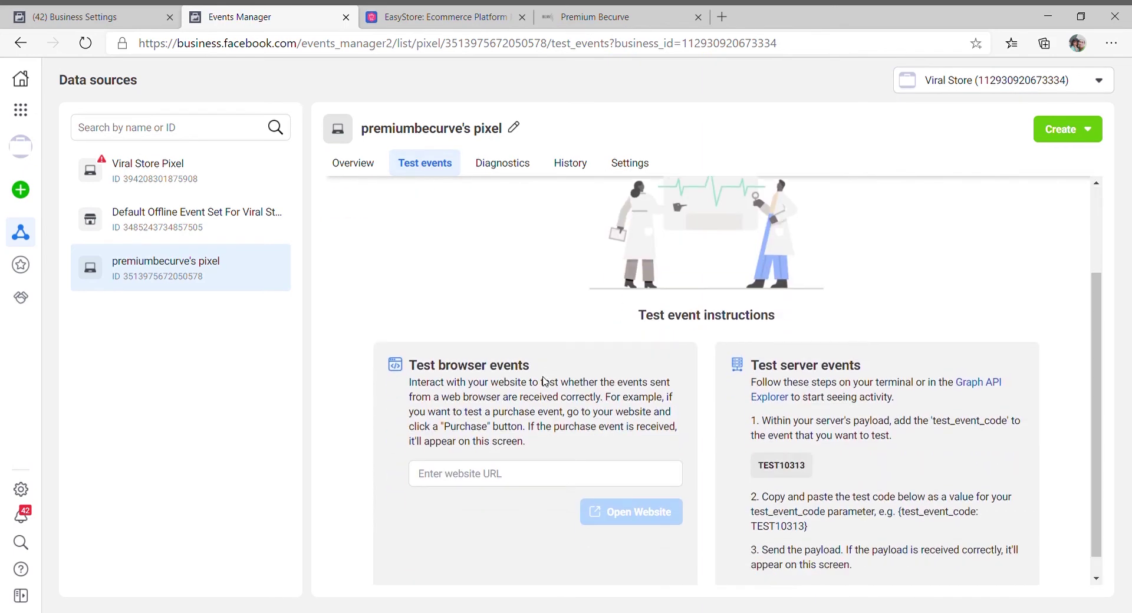
scroll(537, 427, down, 1)
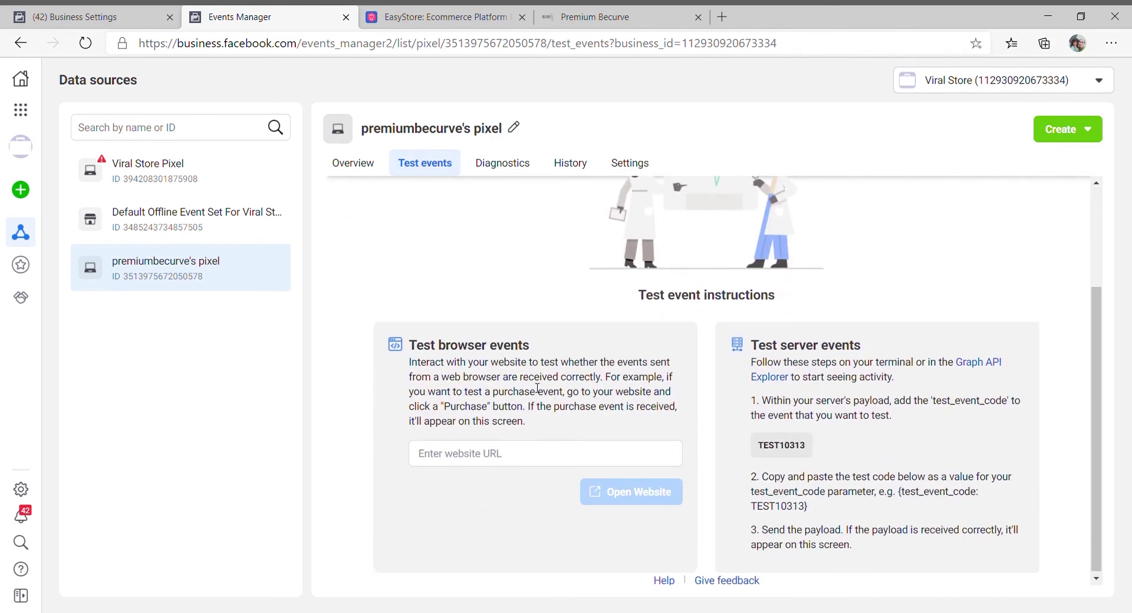
click(518, 458)
text(https://premiumbecurve.easy.co/)
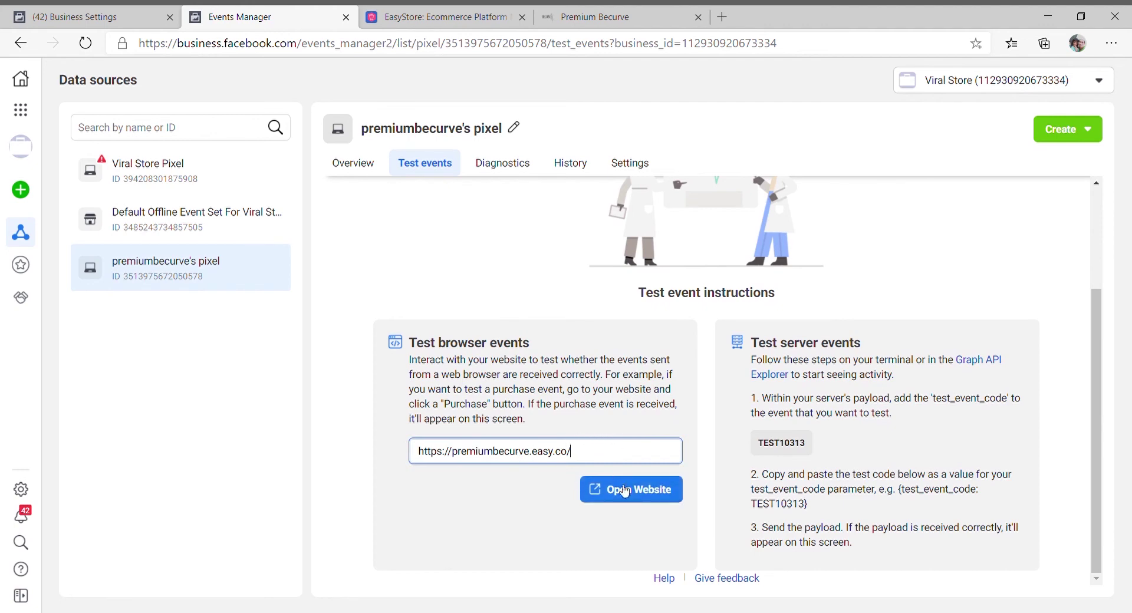
click(628, 495)
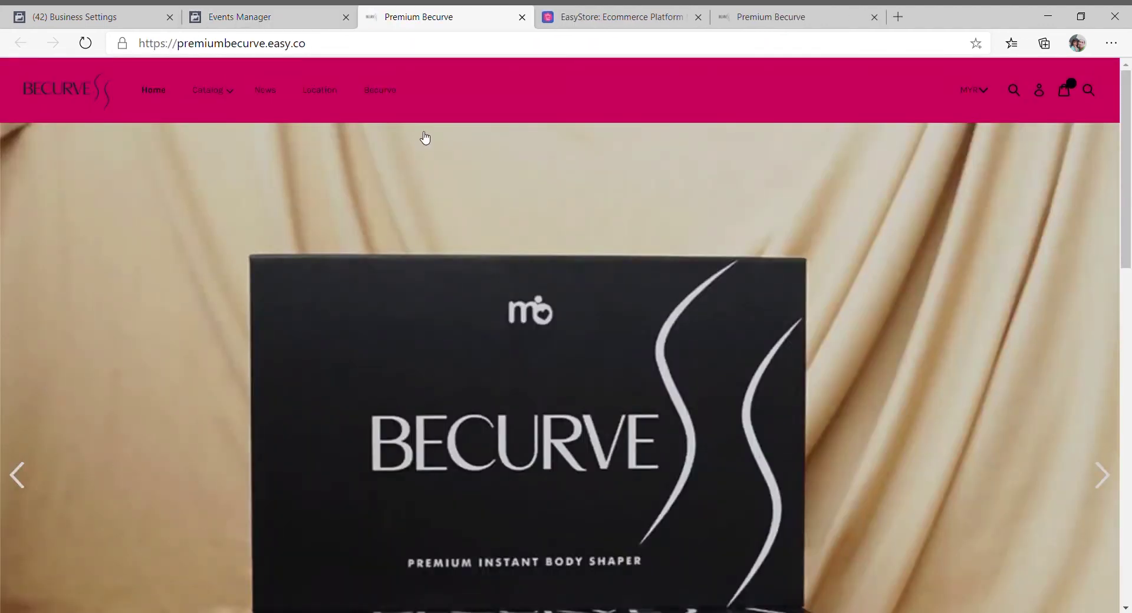
Visit the Becurve page on the opened storefront and check Test events for the resulting activity
click(238, 16)
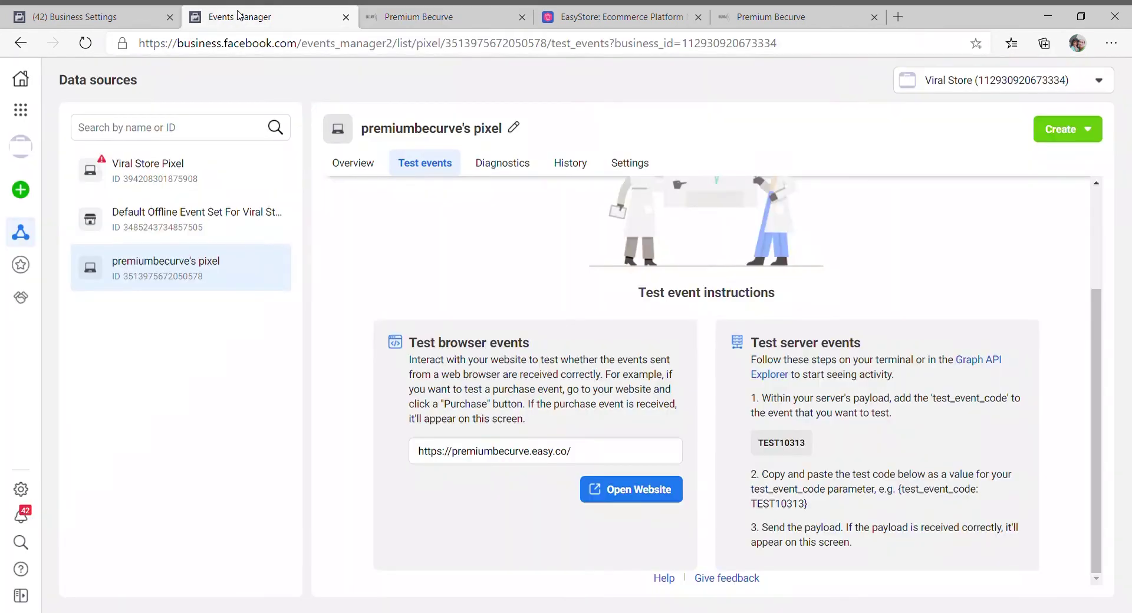
scroll(516, 407, up, 1)
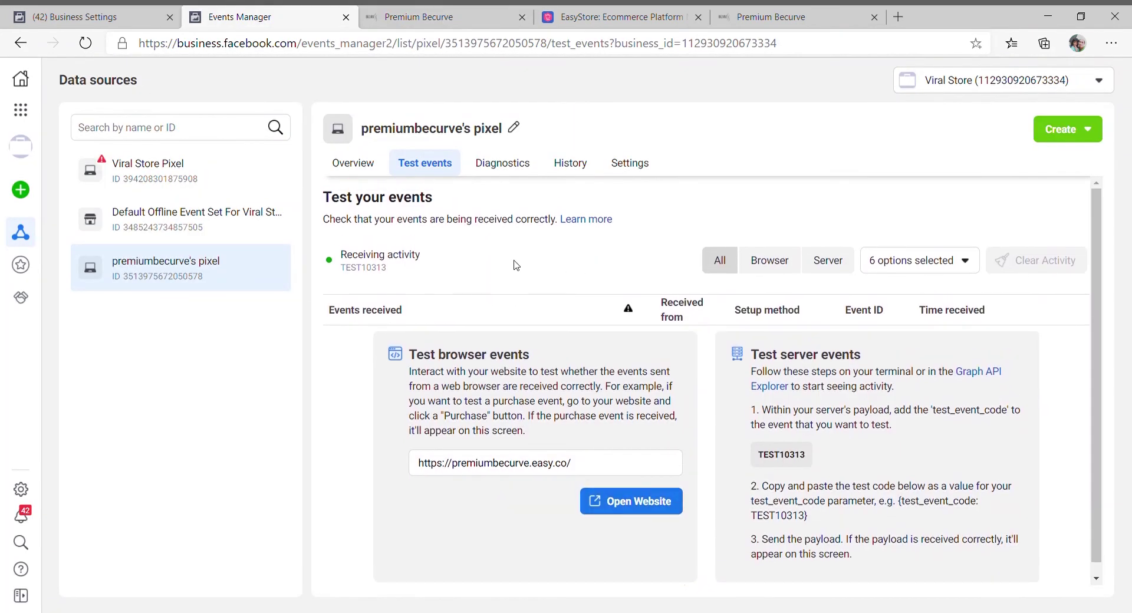
scroll(749, 403, down, 1)
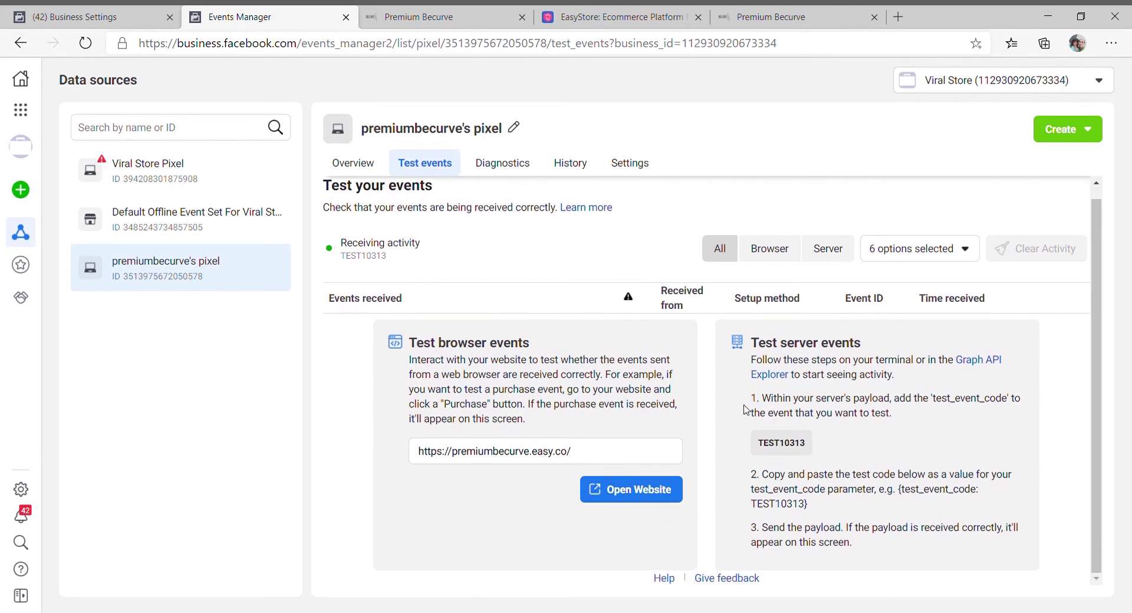
scroll(716, 439, up, 1)
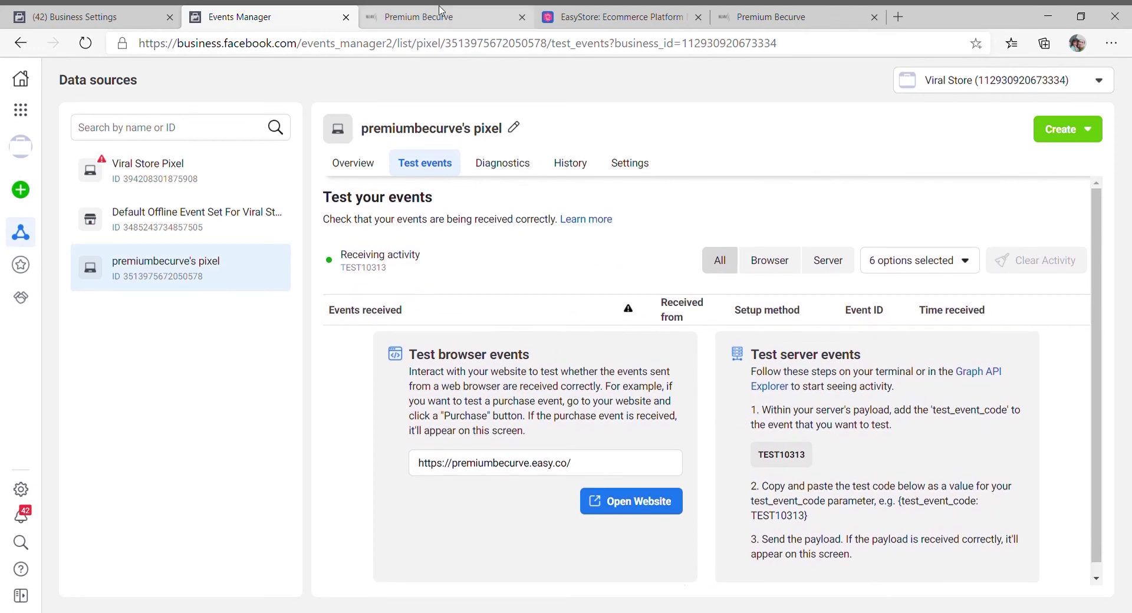
click(418, 16)
scroll(569, 371, down, 5)
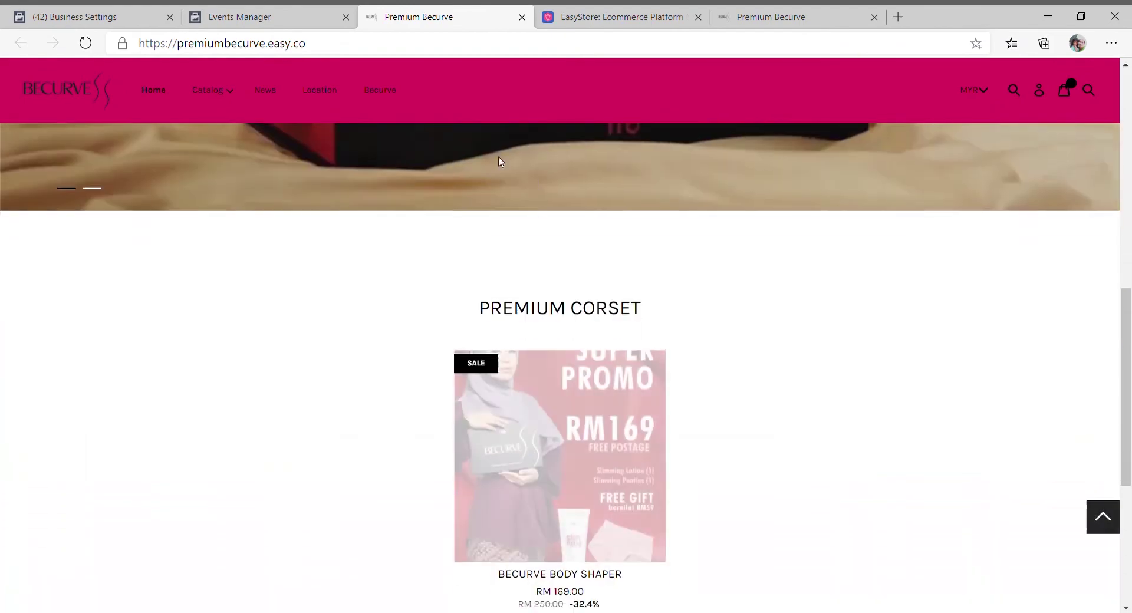
click(390, 91)
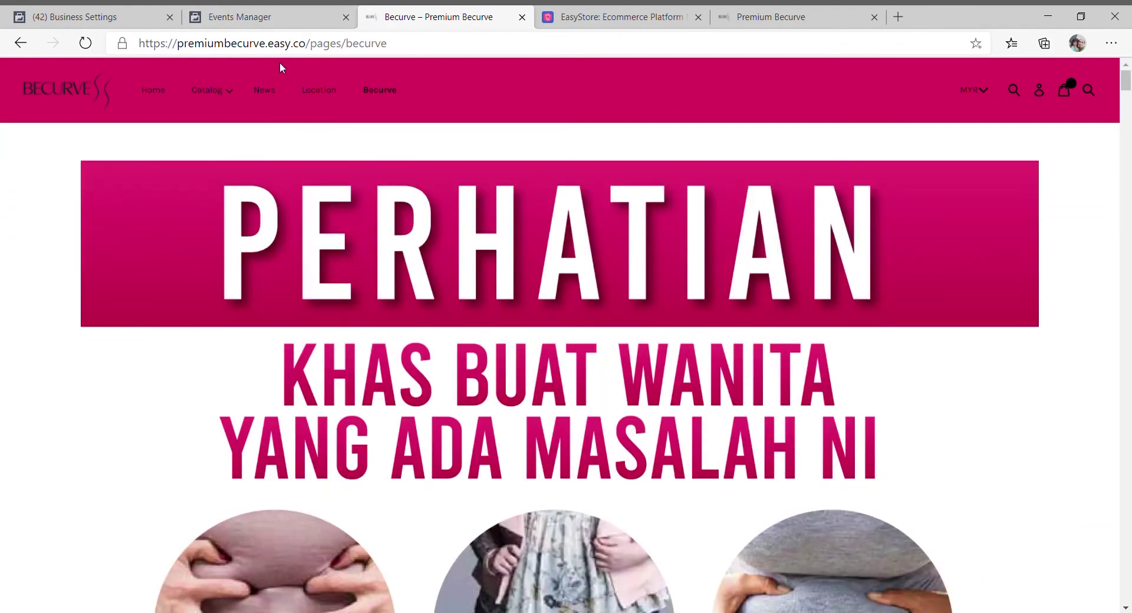
click(267, 15)
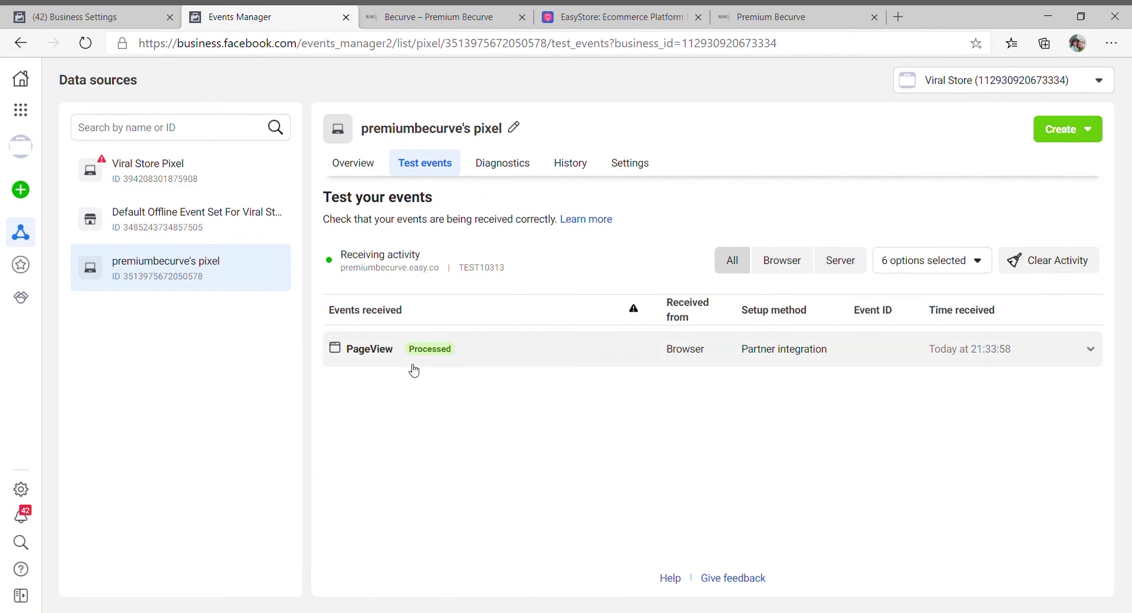
Open the Becurve Body Shaper product from the end of the Becurve page and check Test events for its activity
click(454, 18)
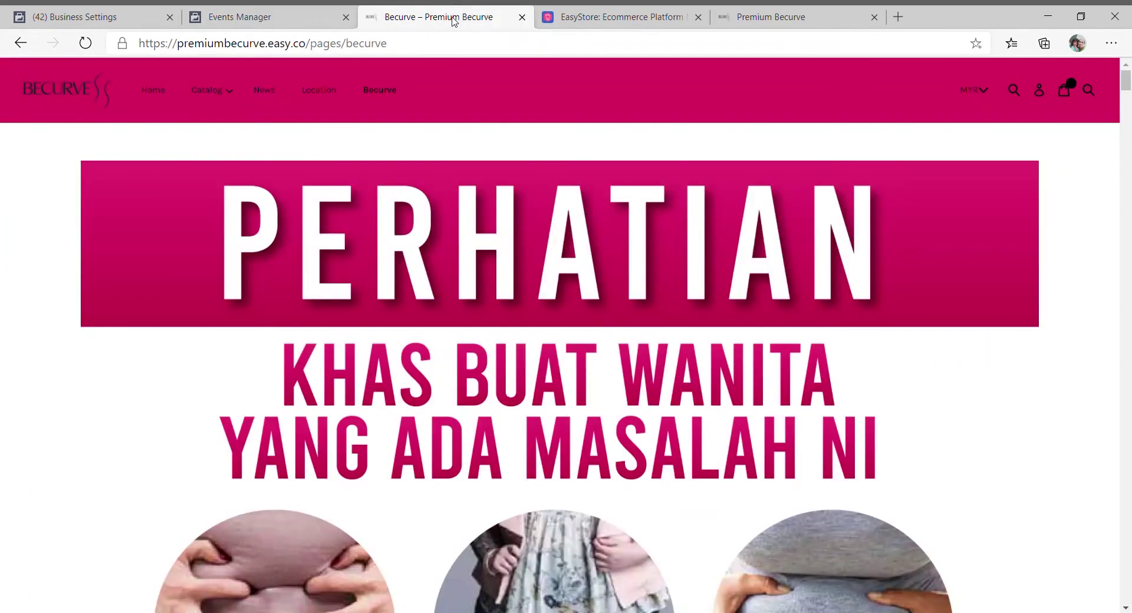
scroll(1130, 235, down, 15)
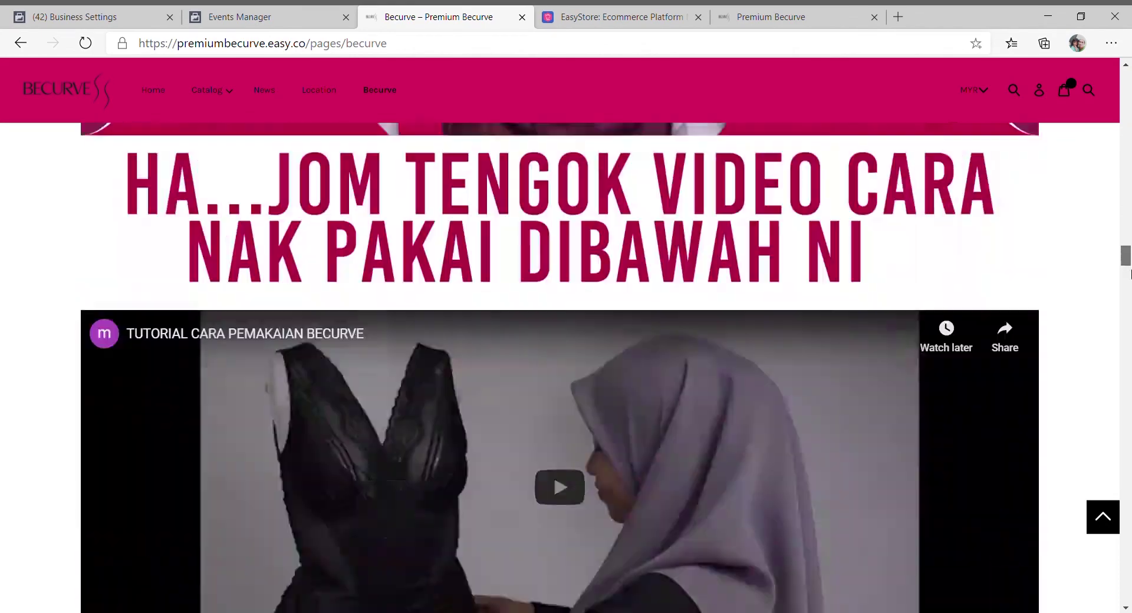
drag(1130, 273, 1130, 599)
click(587, 415)
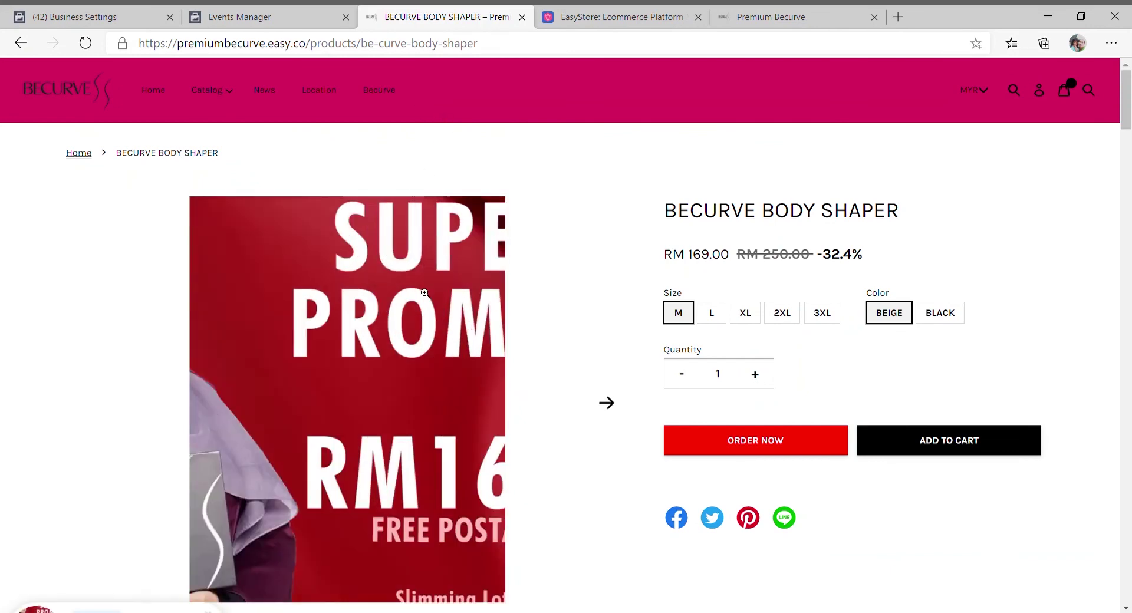
click(262, 15)
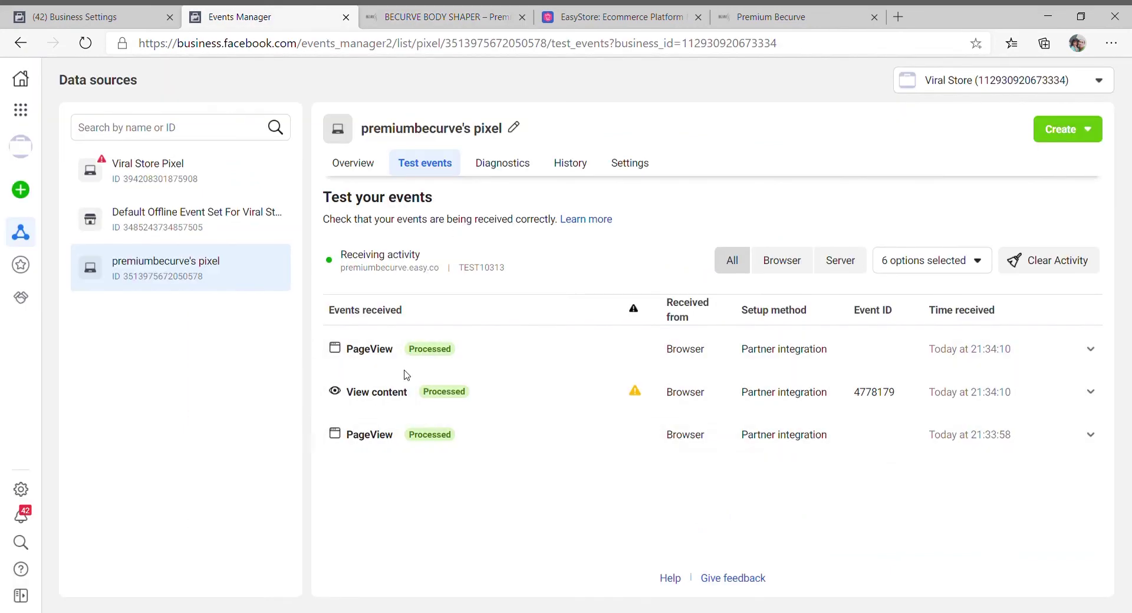
Order one Becurve Body Shaper in size M, beige, and choose COD - Barang Sampai Baru Bayar as the delivery method
click(442, 16)
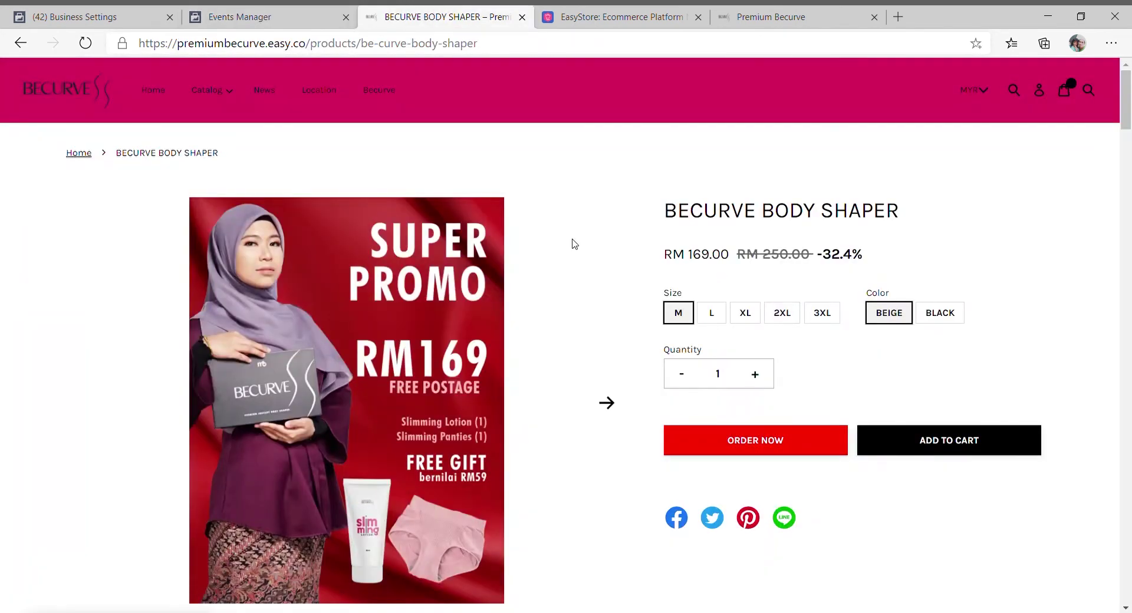
click(766, 448)
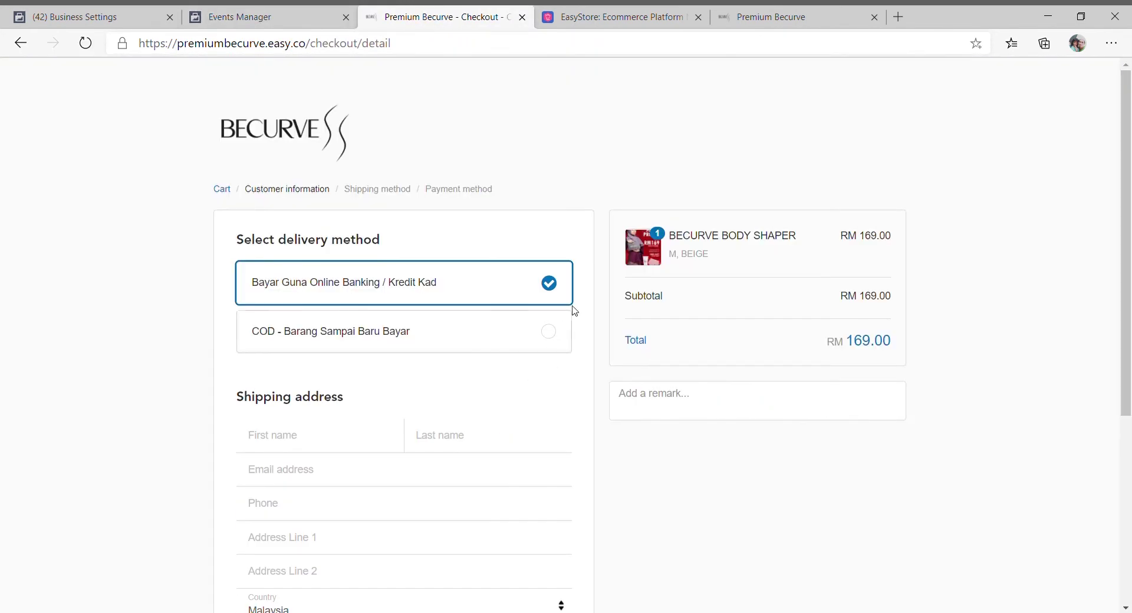
click(559, 336)
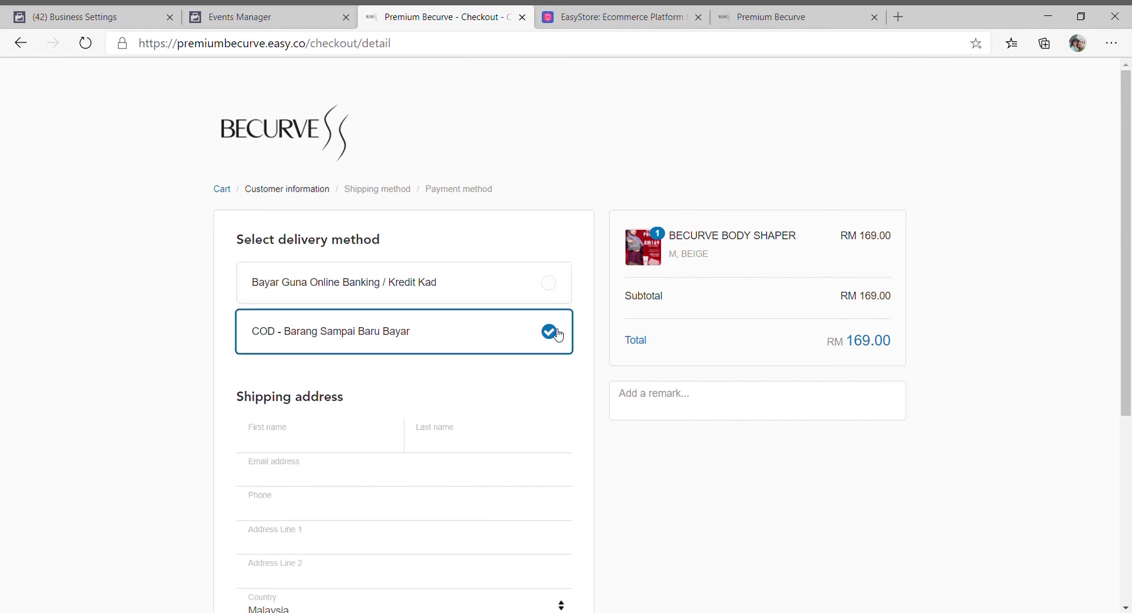
Fill in the checkout's shipping contact and address fields with the saved test order details
click(326, 445)
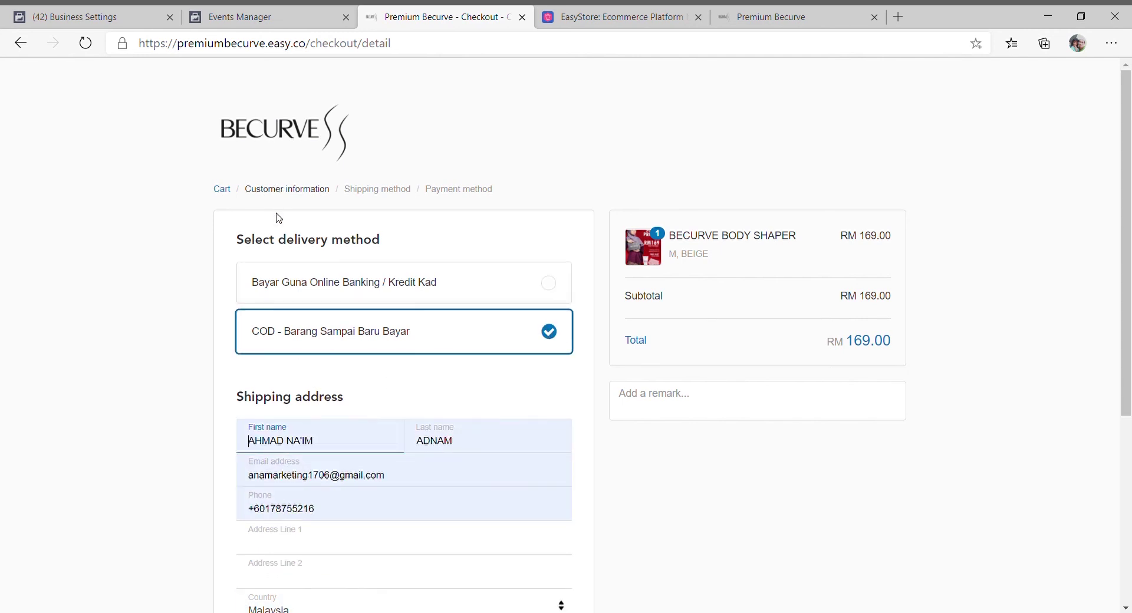
click(280, 463)
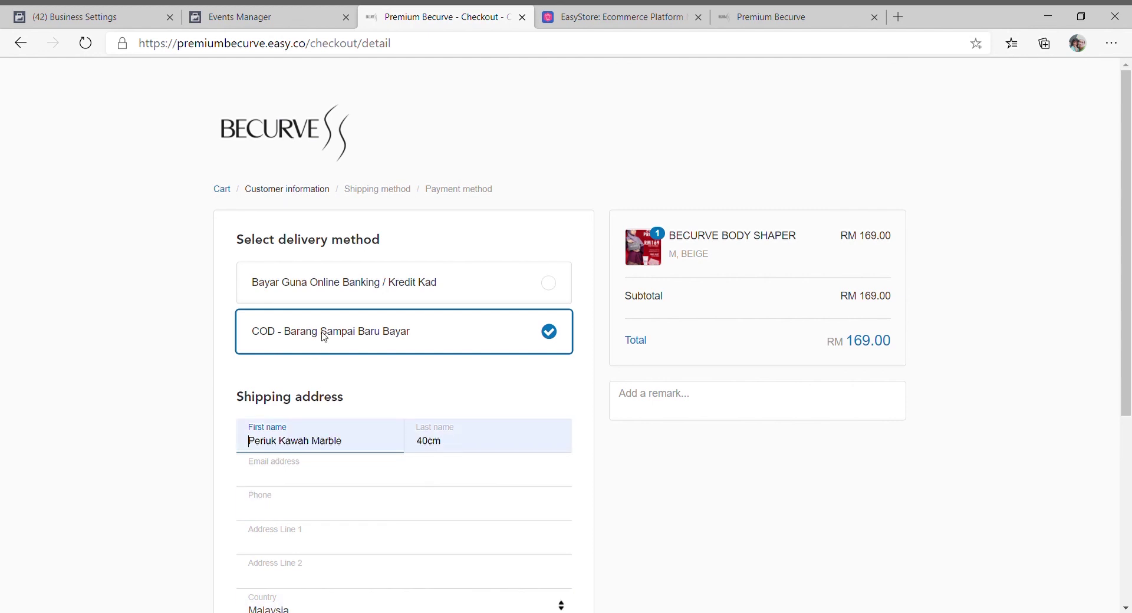
click(340, 178)
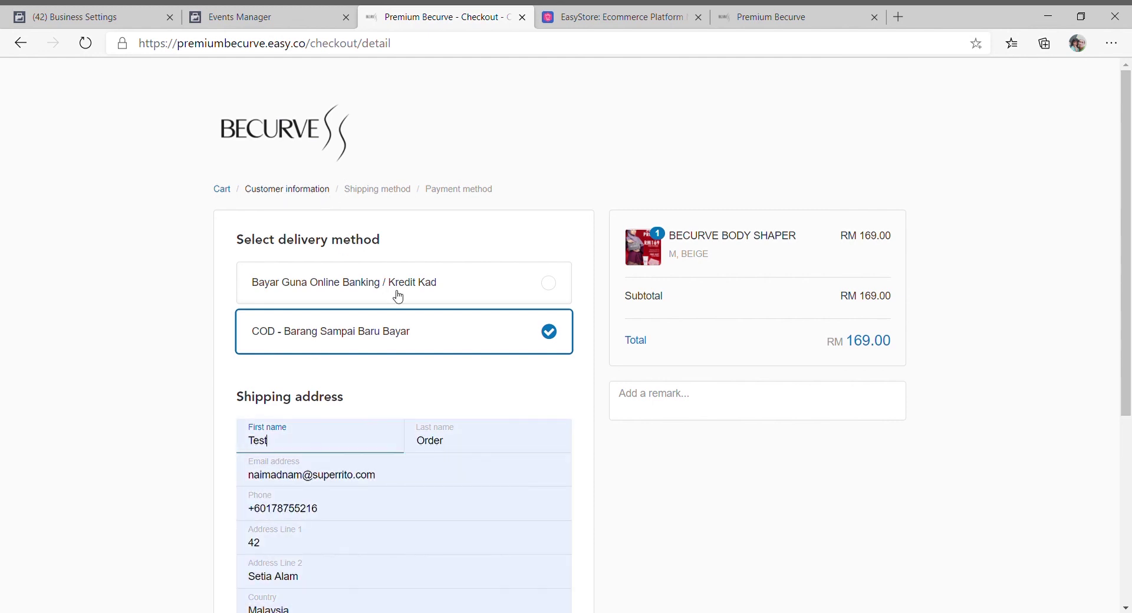
click(661, 481)
scroll(663, 477, down, 4)
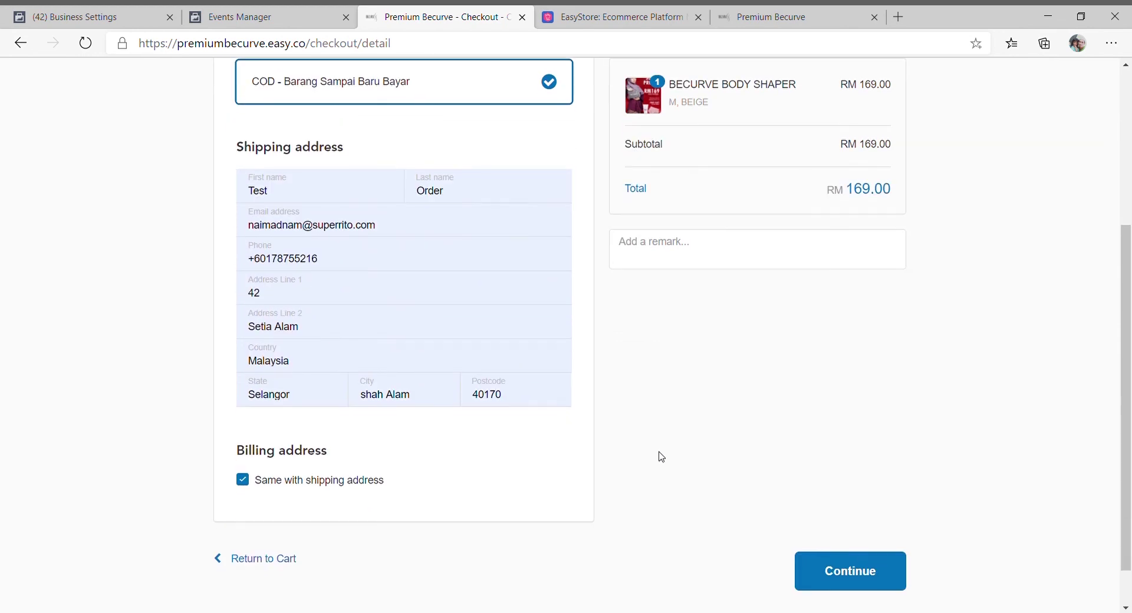
Accept the Barang Sampai Bayar Kat Posmen shipping and place the test order with Cash On Delivery payment
click(849, 577)
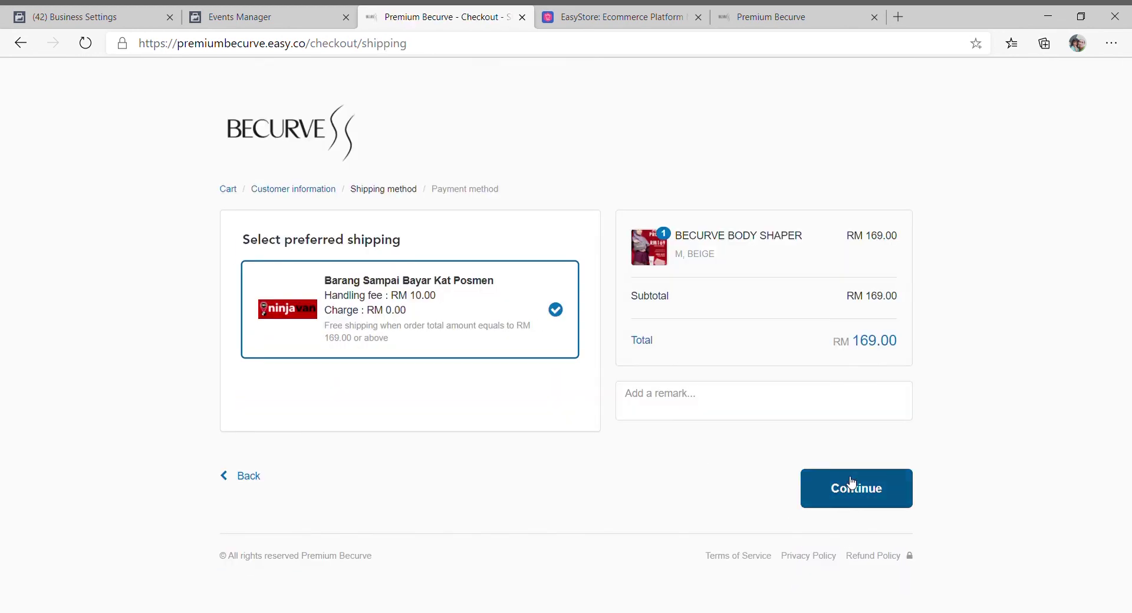
click(851, 494)
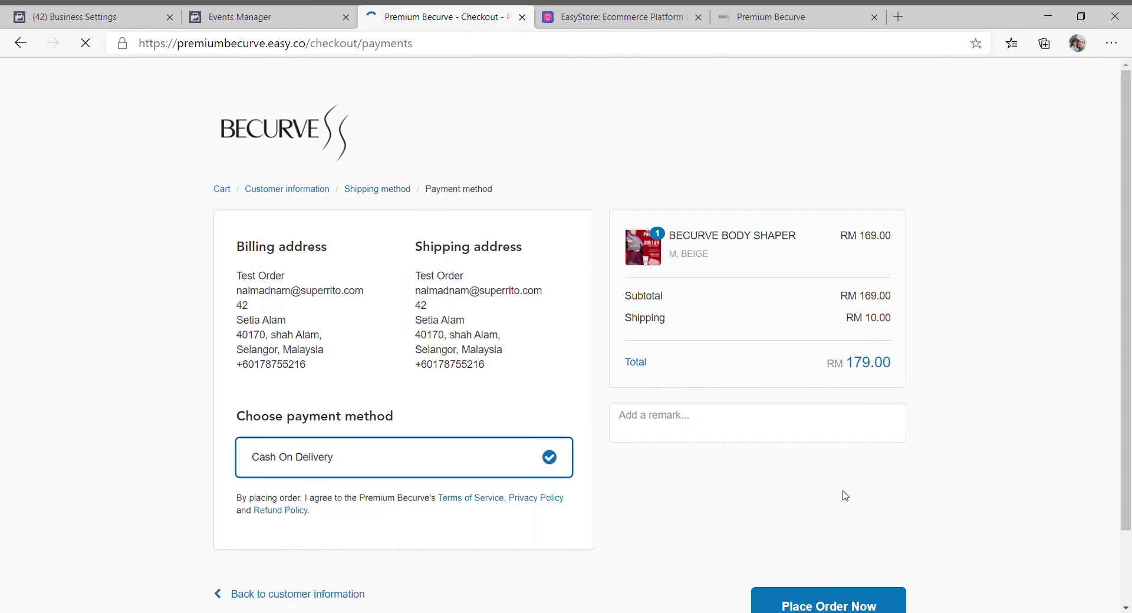
scroll(819, 603, down, 1)
click(809, 515)
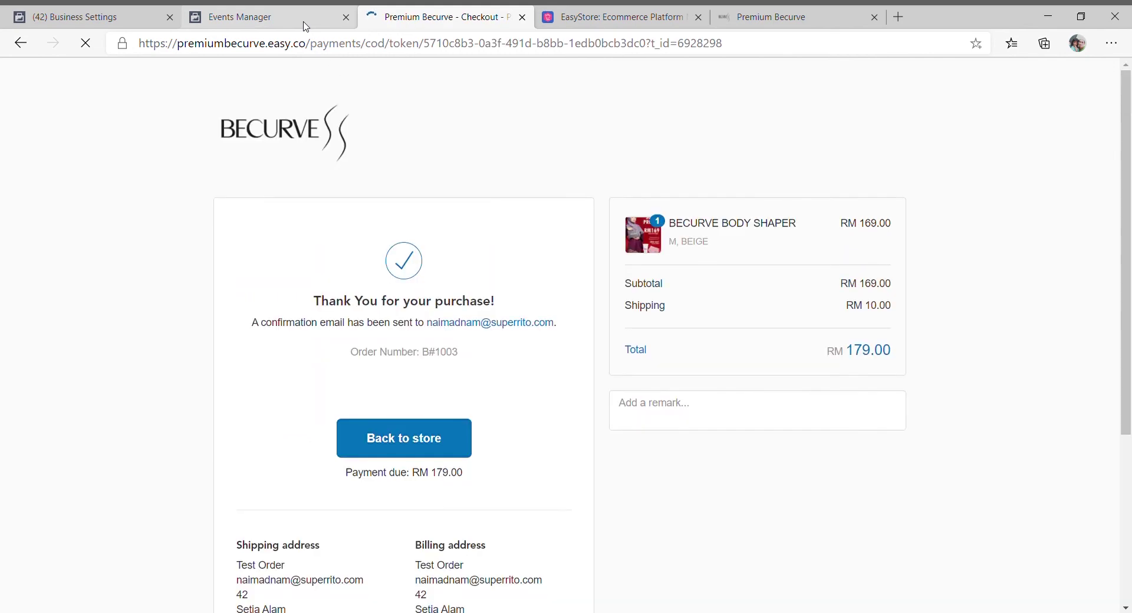
scroll(396, 245, down, 5)
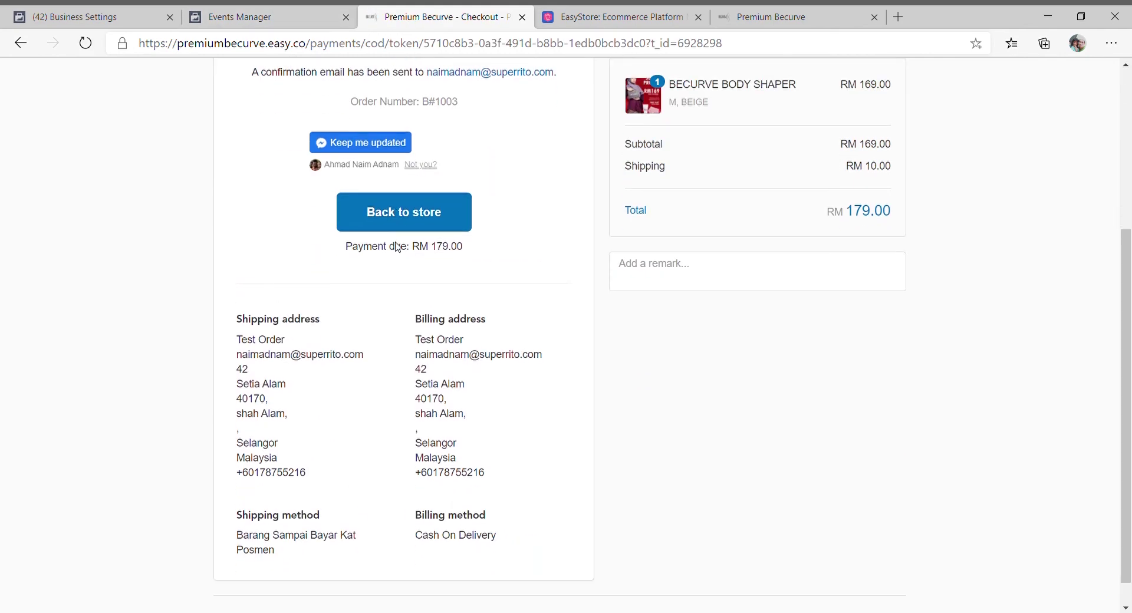
Review the test order's received events in Events Manager, and reload the pixel's Overview to check its activity
click(265, 19)
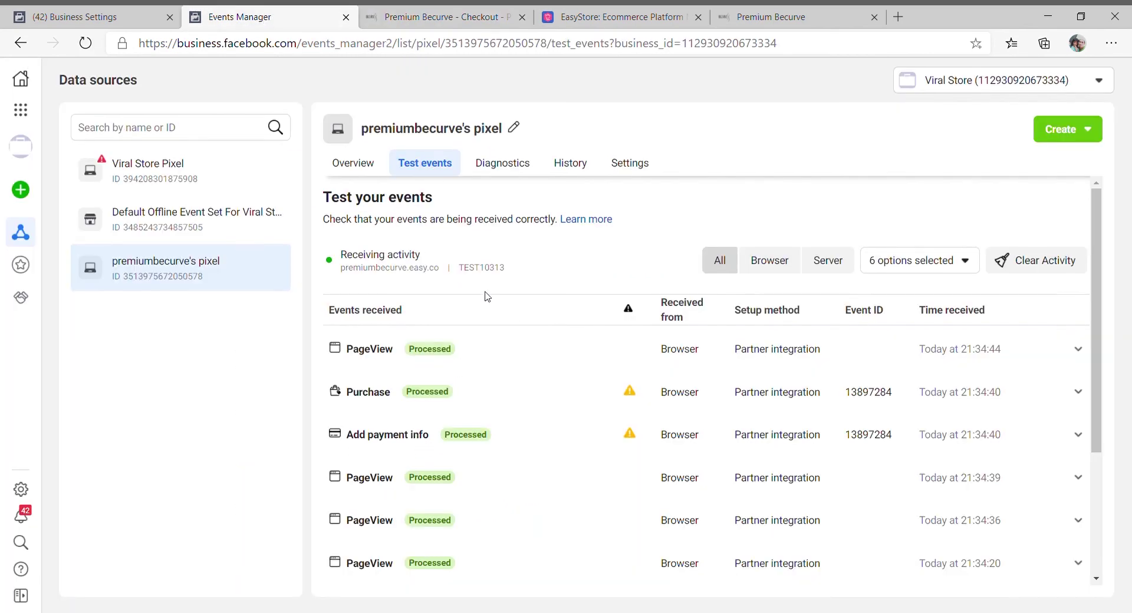
scroll(395, 481, down, 2)
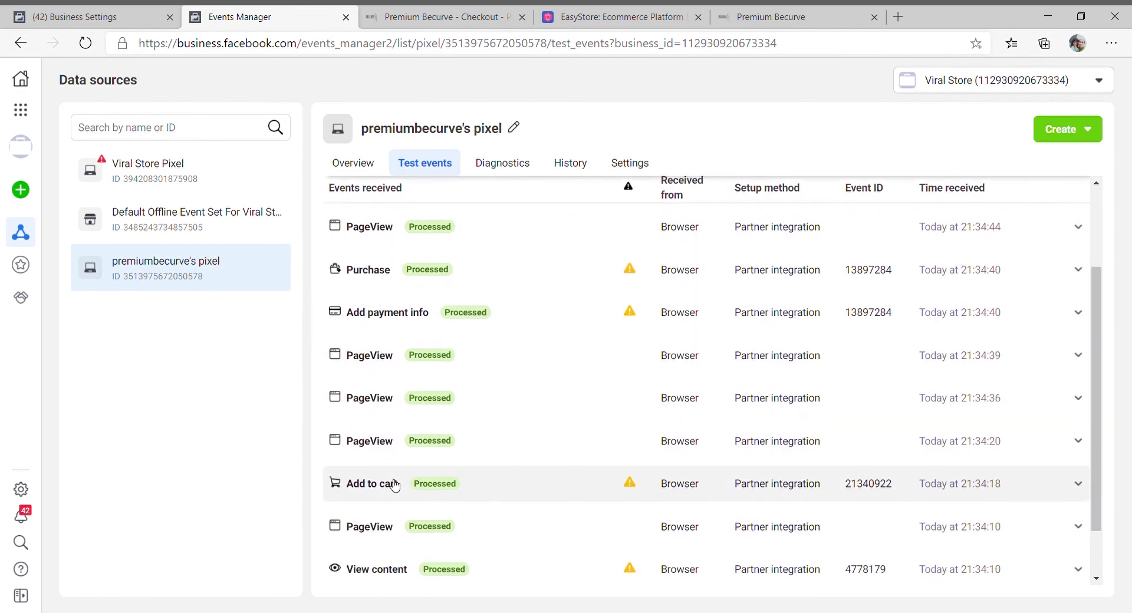
scroll(395, 480, up, 3)
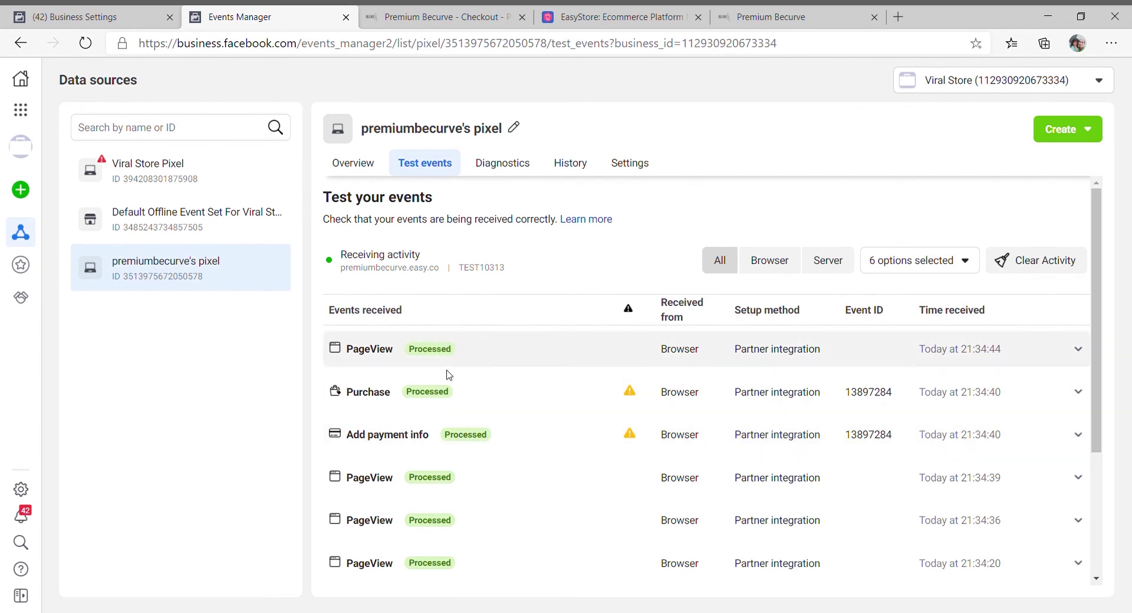
click(371, 164)
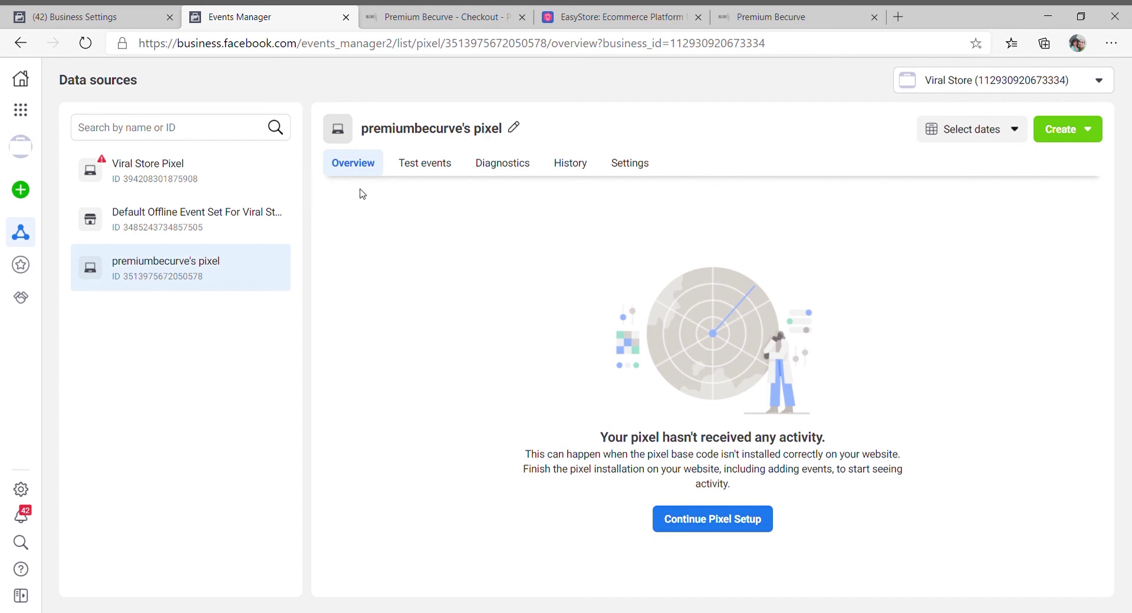
click(85, 43)
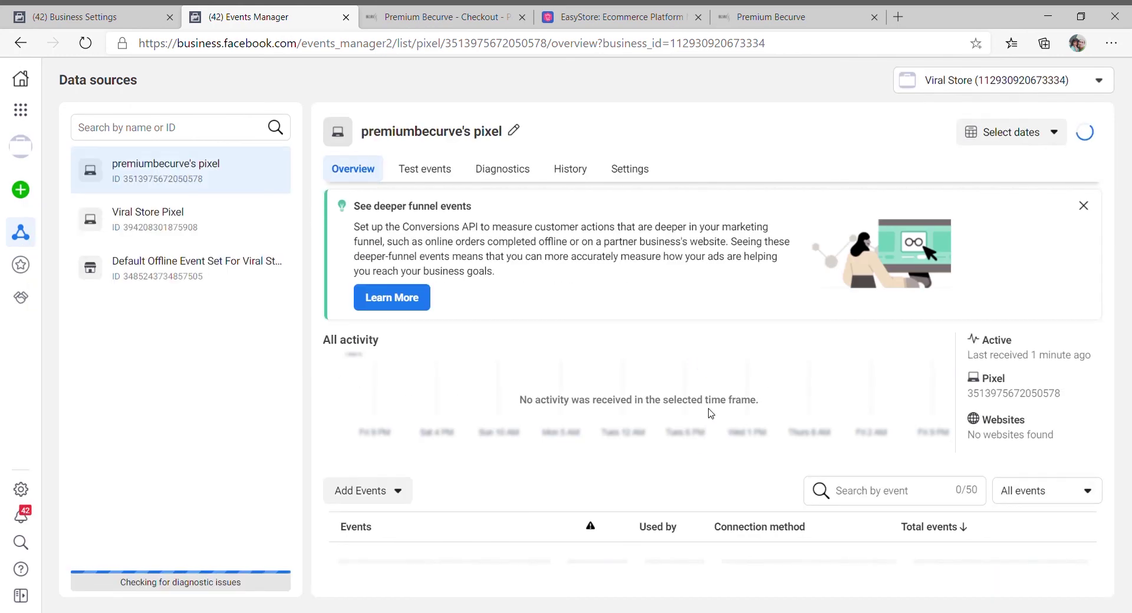
scroll(711, 414, down, 2)
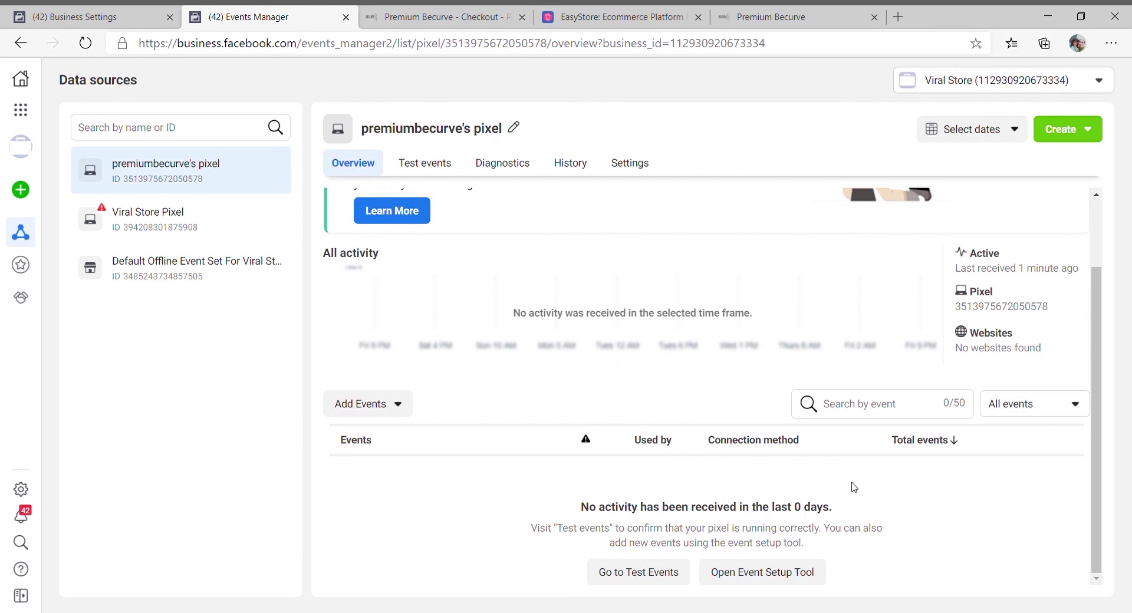
Check the Websites status in the overview of premiumbecurve's pixel and compare it with the Premium Becurve storefront's address
drag(949, 336, 1039, 350)
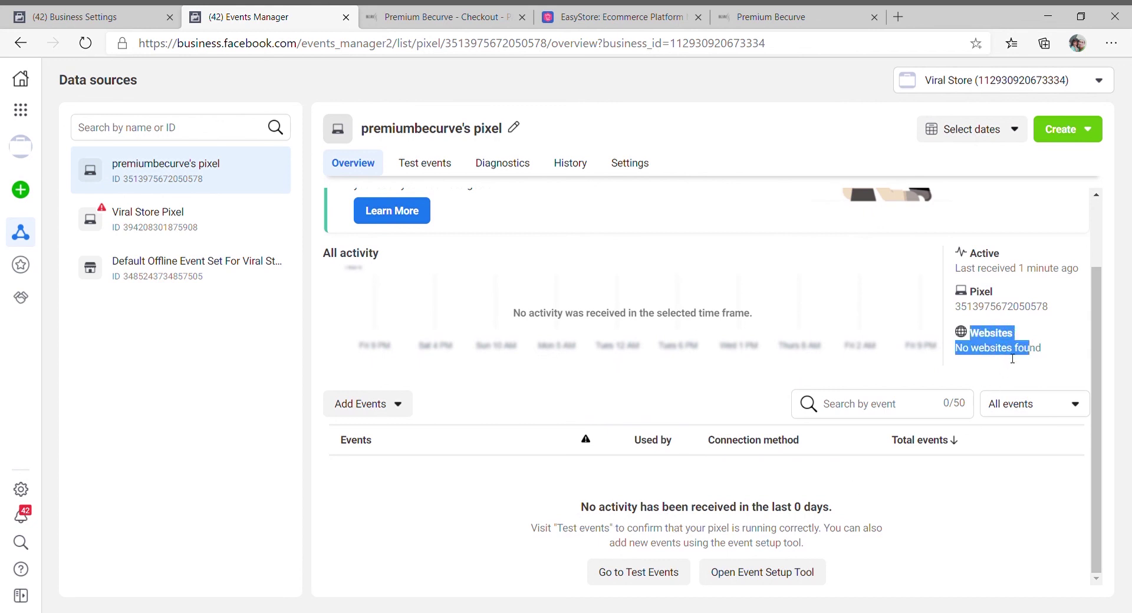
click(991, 351)
drag(953, 351, 1060, 362)
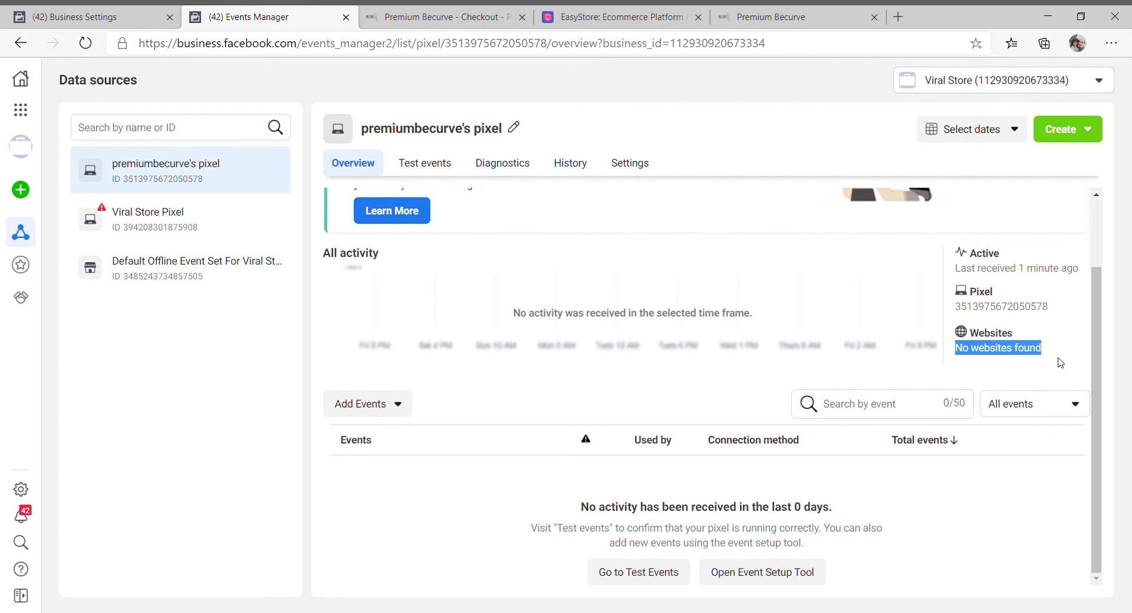
click(998, 349)
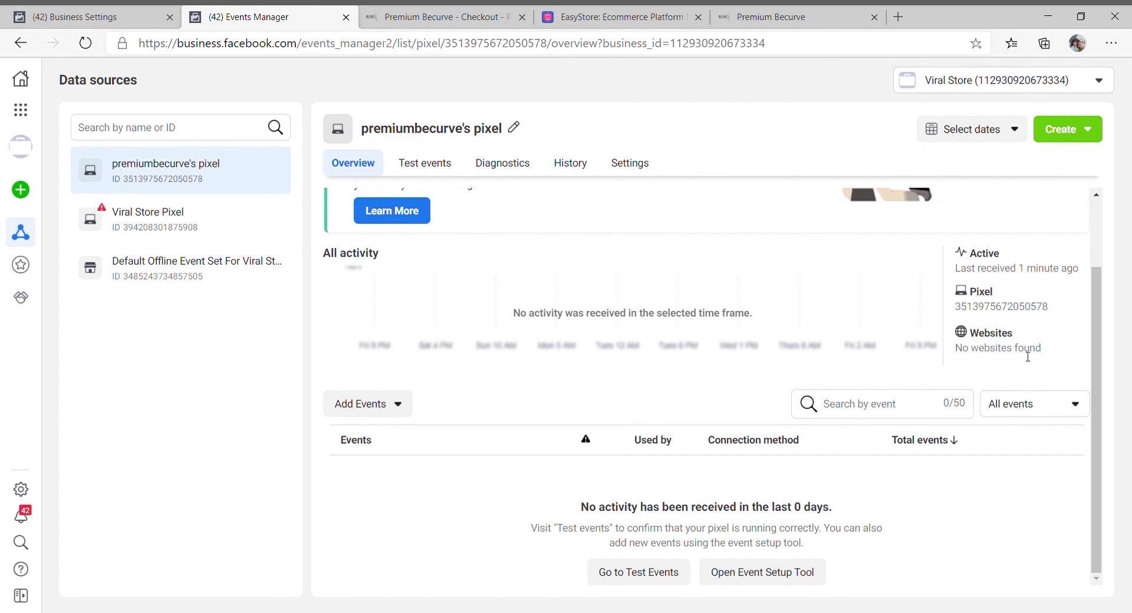
click(772, 17)
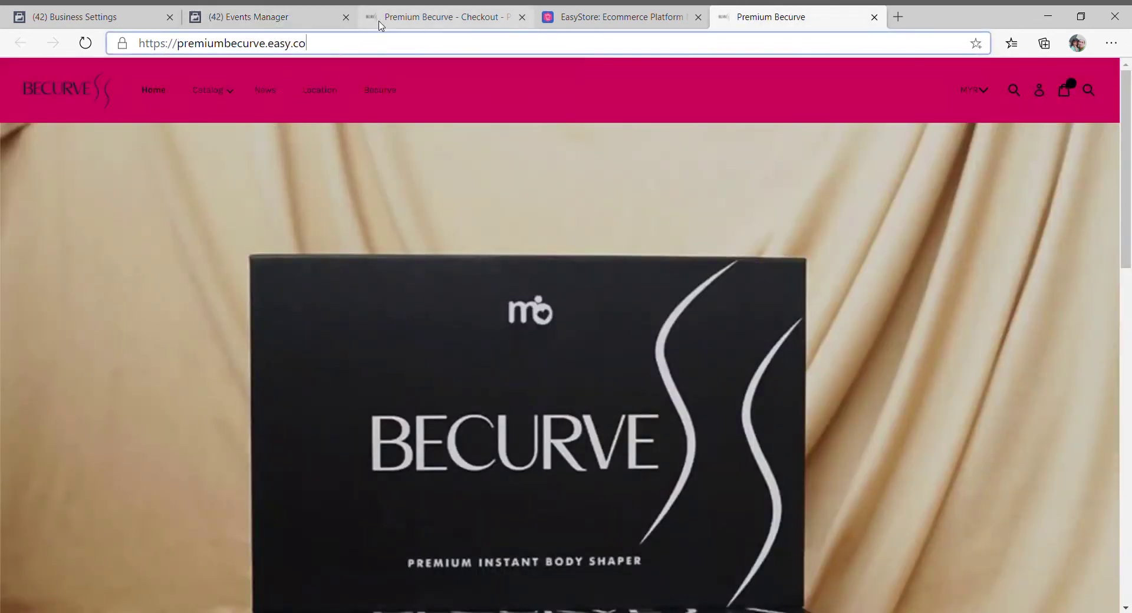
click(283, 12)
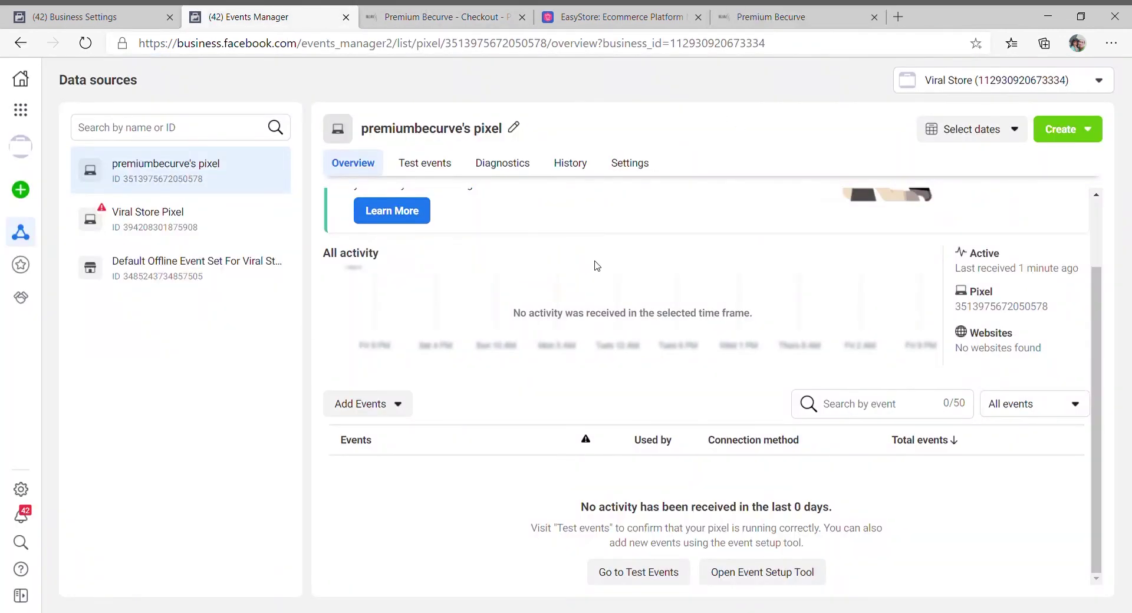
Close the Premium Becurve checkout page and switch to the Tracking pixel page in the EasyStore admin
click(521, 16)
click(483, 12)
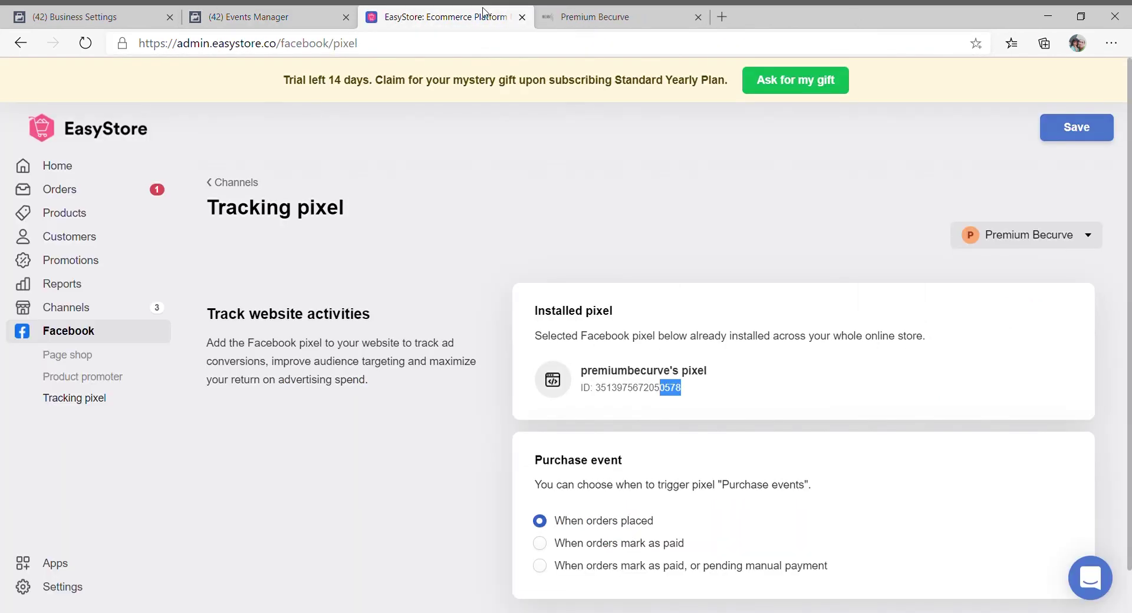